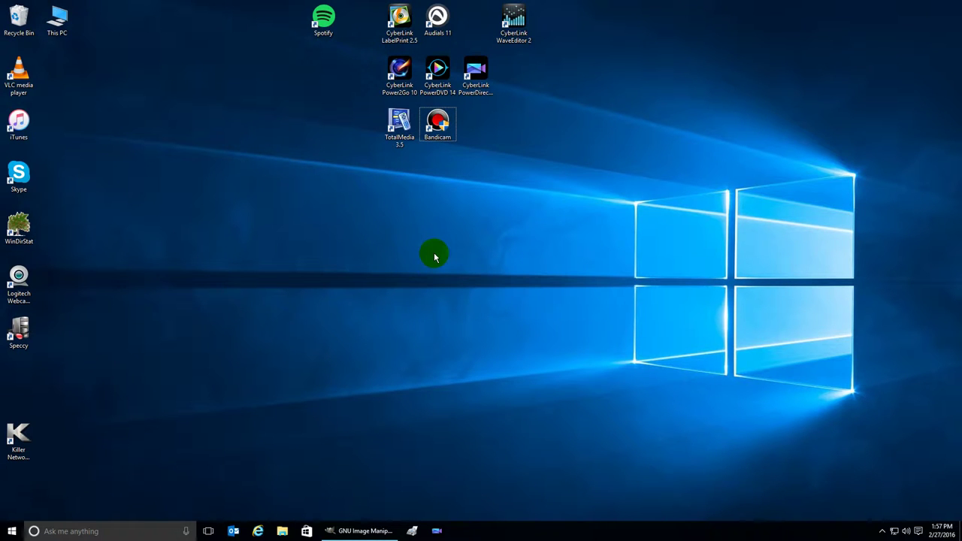
Restore GIMP from the taskbar, switch to Single-Window Mode and maximize the window
click(346, 531)
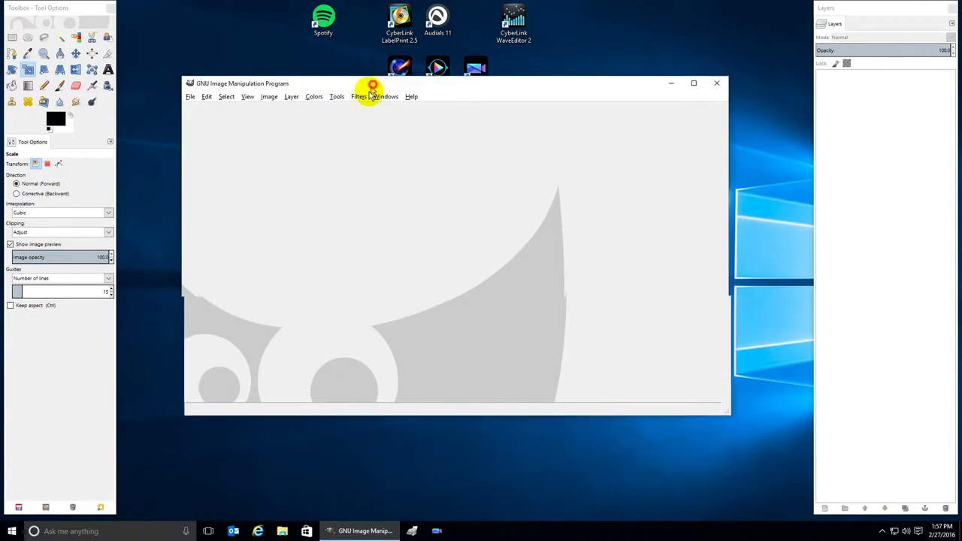
drag(87, 12, 102, 15)
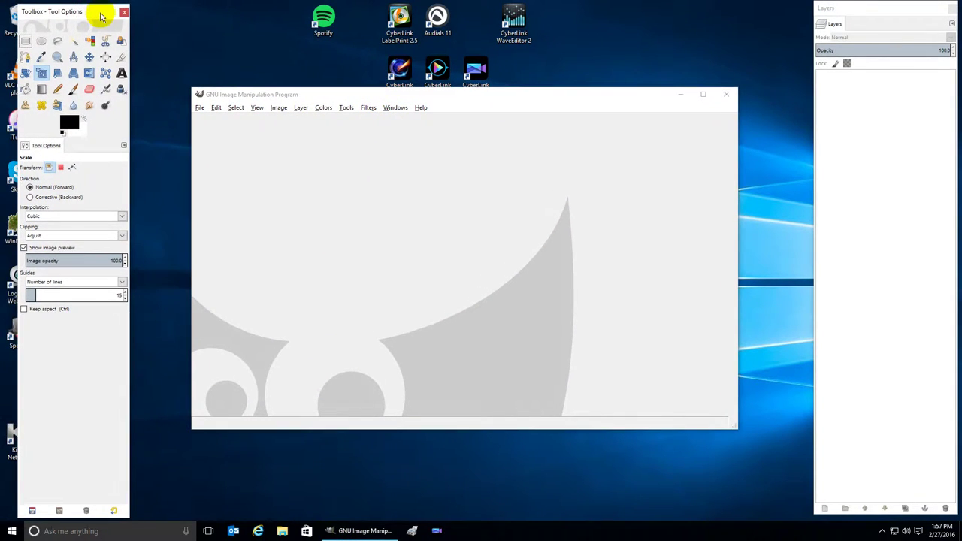
click(395, 107)
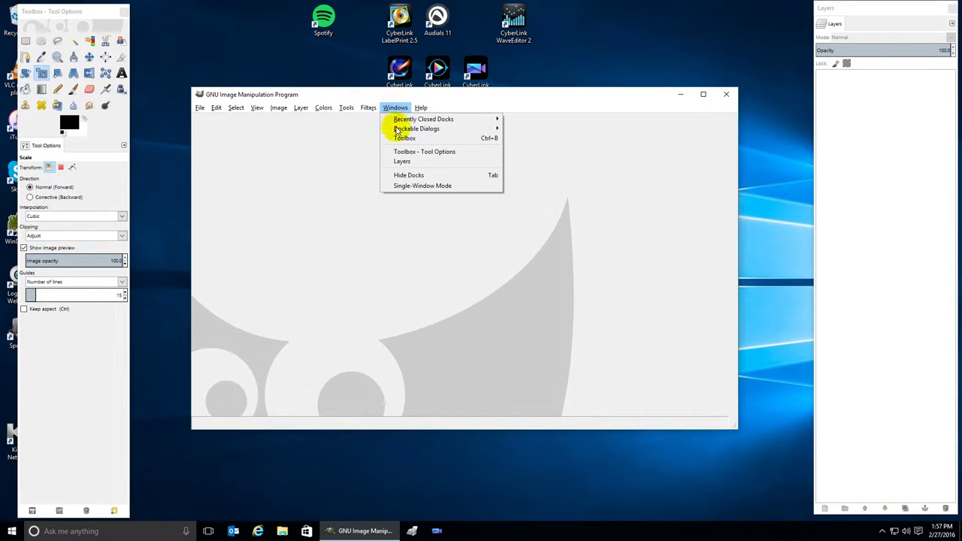
click(409, 185)
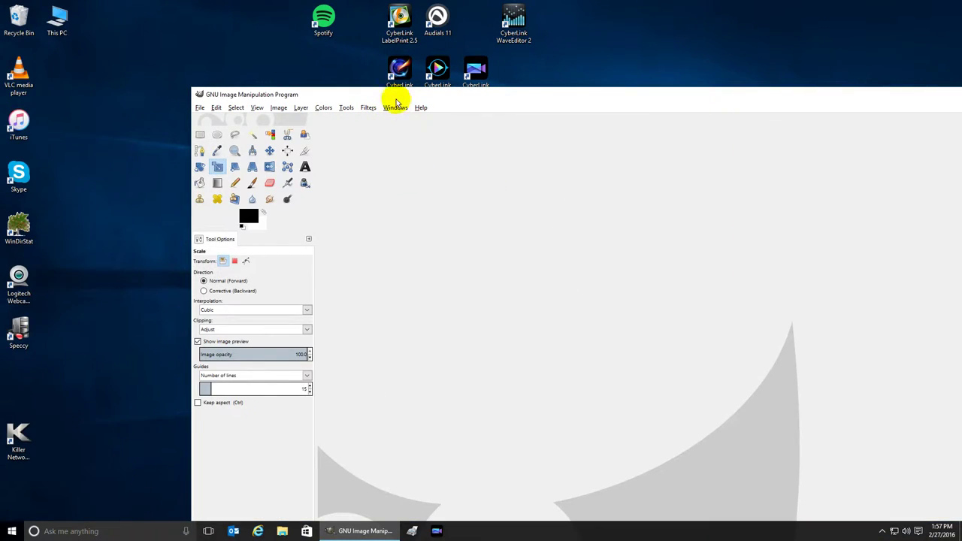
double_click(385, 93)
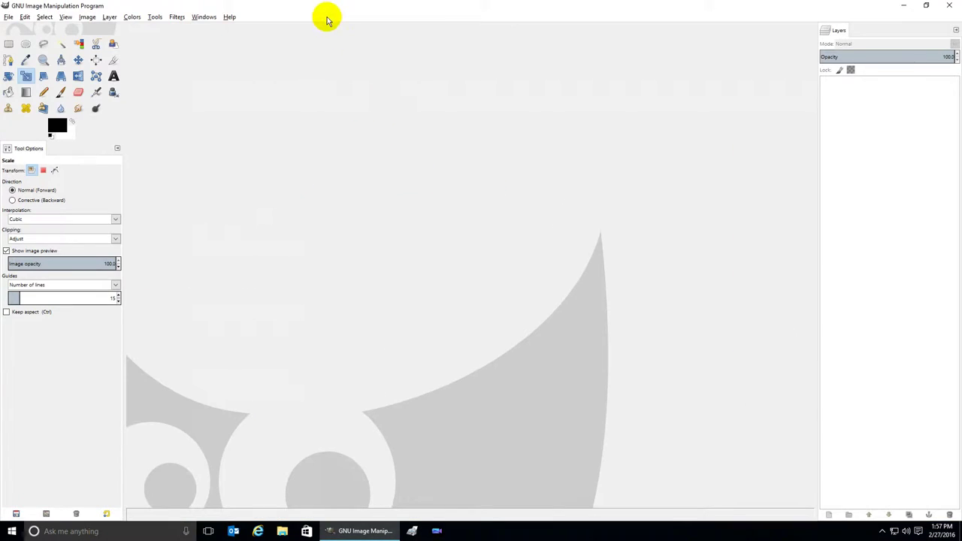
Toggle Single-Window Mode off and back on, then maximize the window again
click(204, 17)
click(221, 72)
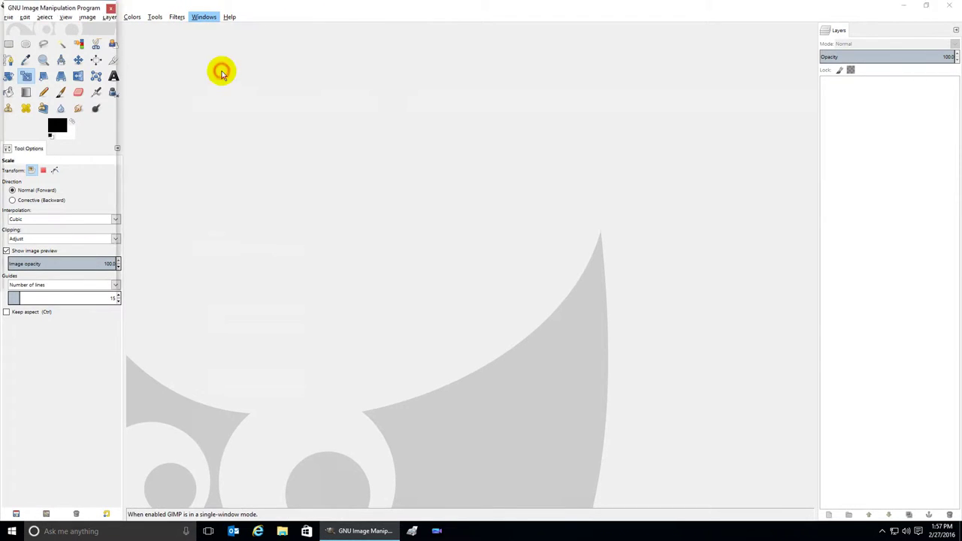
click(396, 108)
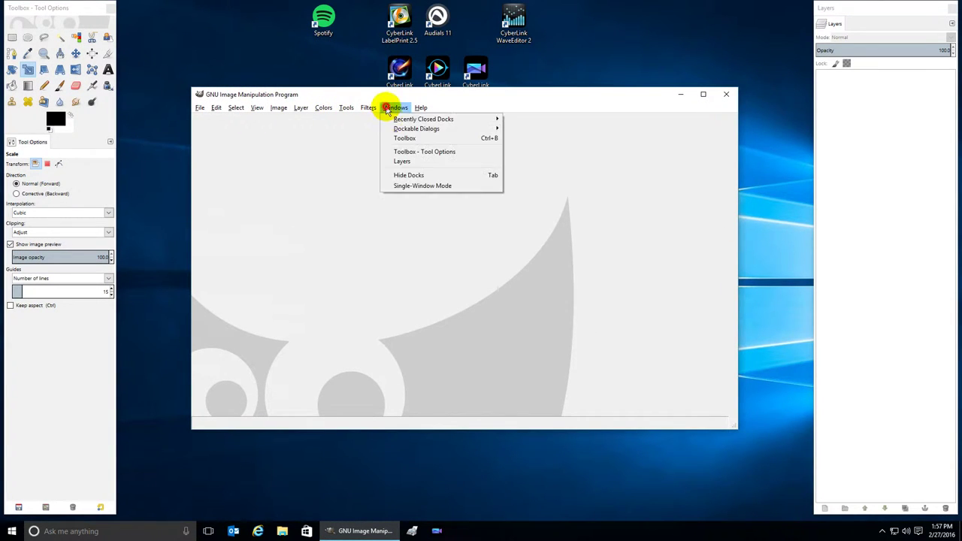
click(401, 185)
double_click(389, 94)
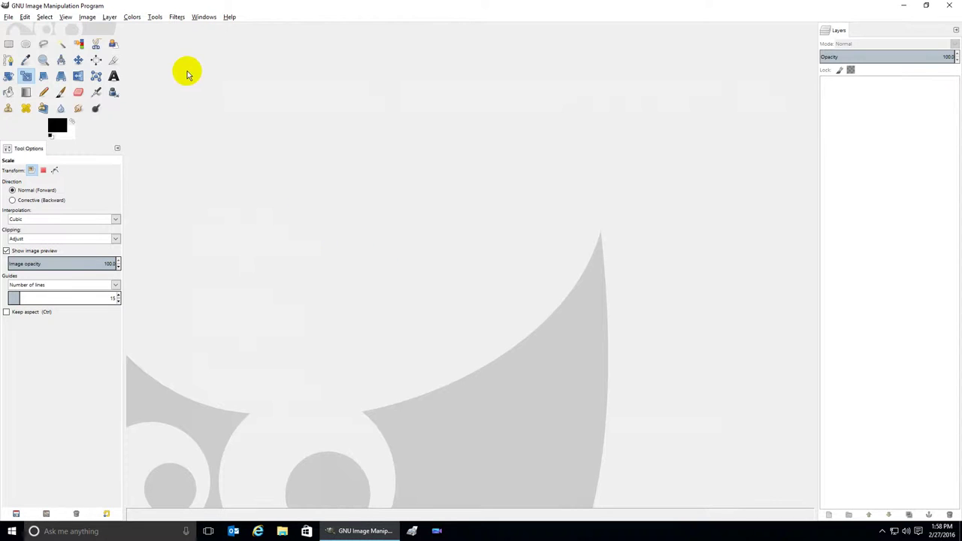
Add Channels, Paths and Colormap panels to the right dock, then bring Layers to the front
click(203, 17)
mouse_move(242, 37)
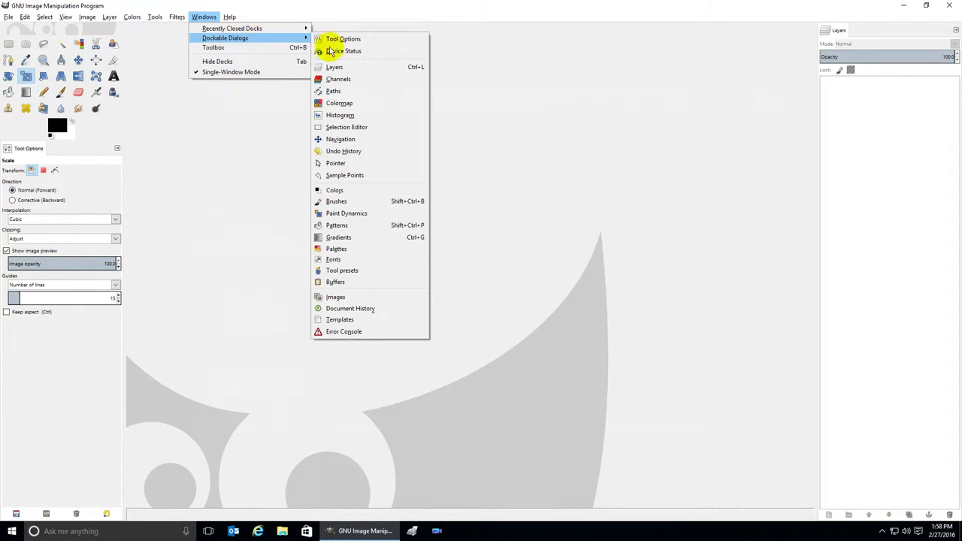
click(346, 81)
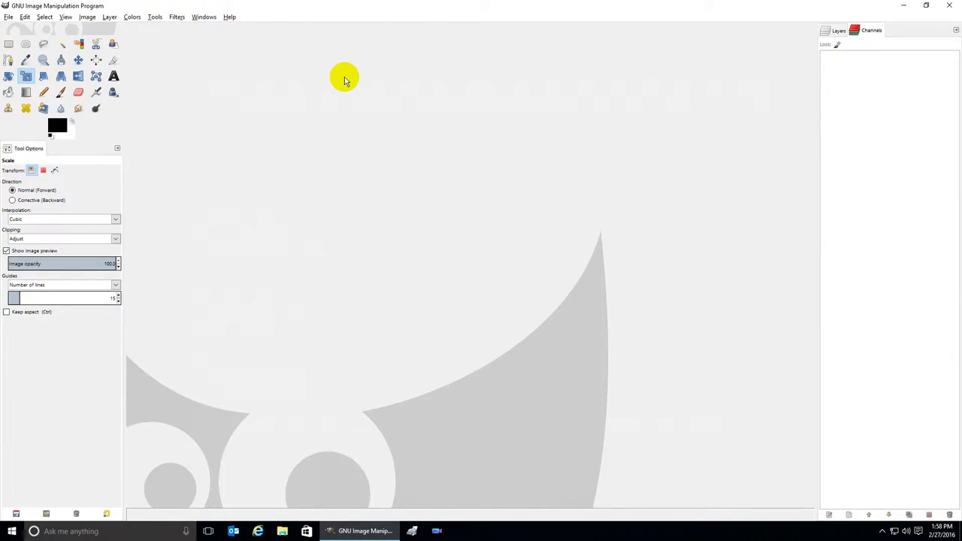
click(204, 18)
mouse_move(223, 36)
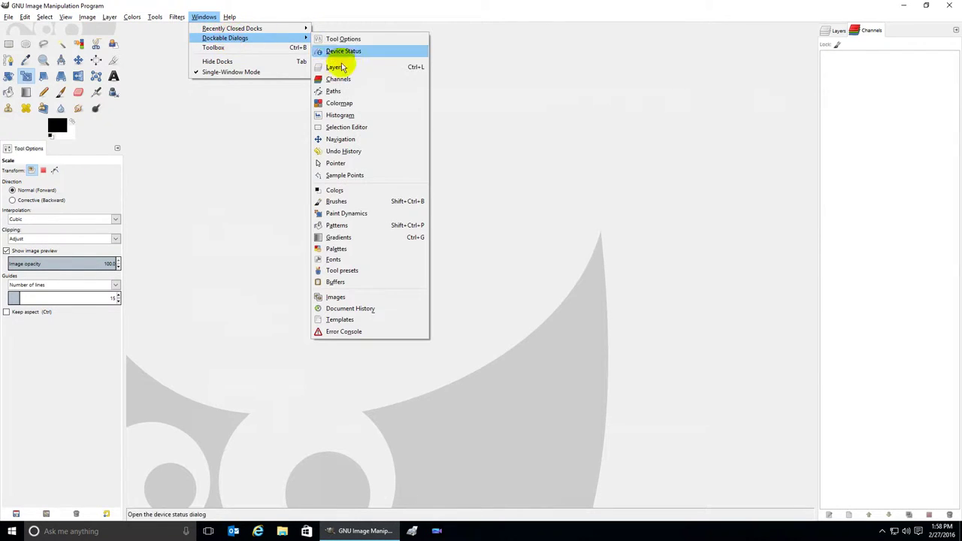
click(338, 90)
click(204, 16)
mouse_move(217, 35)
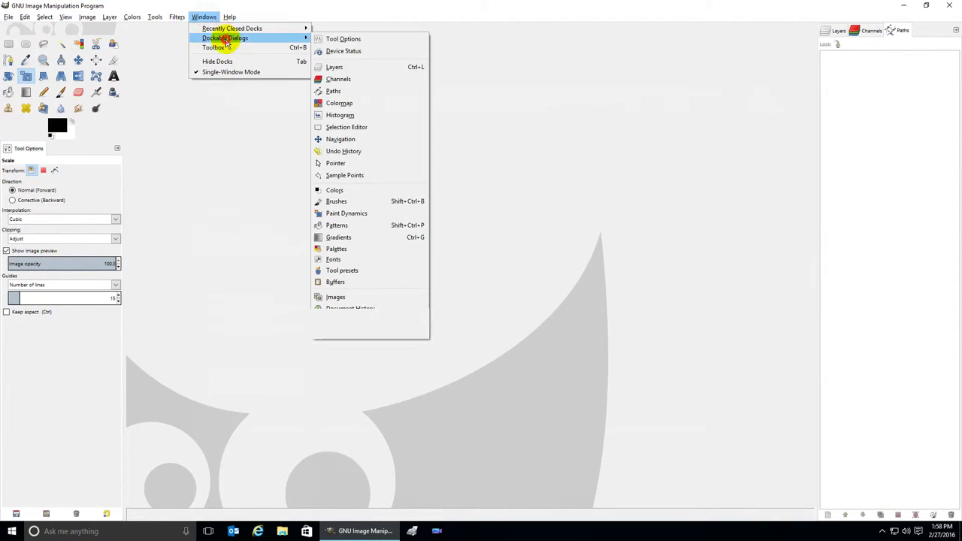
click(343, 104)
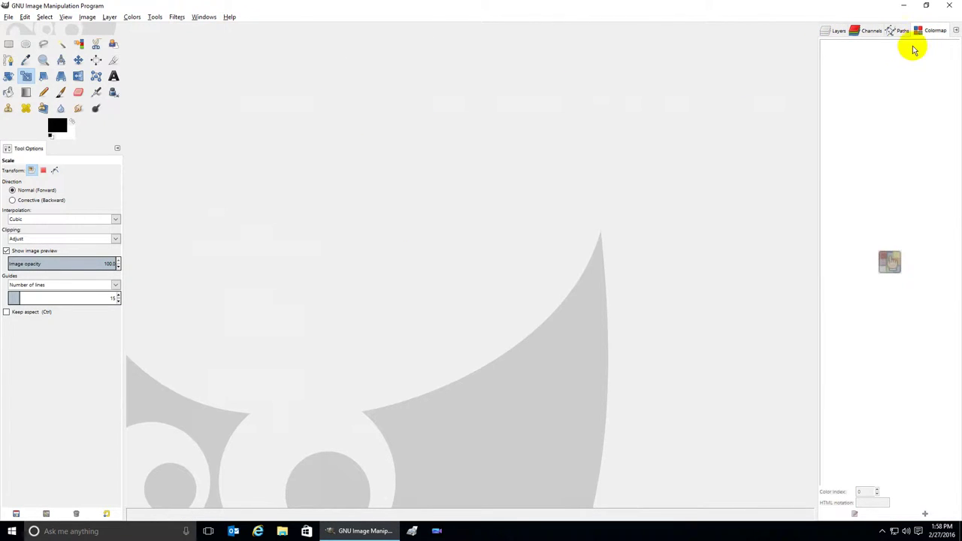
click(833, 31)
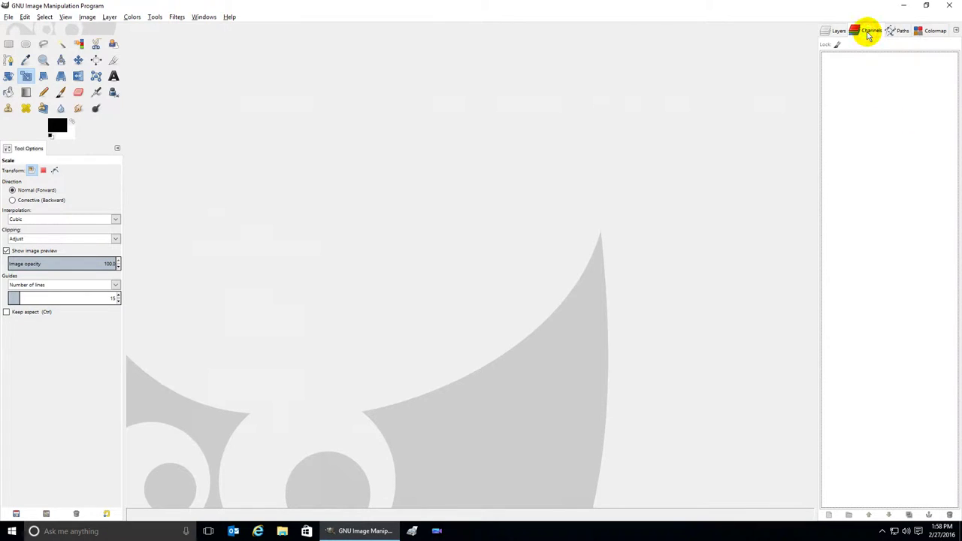
Split Channels and Colormap into separate right-hand columns and dock Paths below Layers
drag(869, 34, 818, 105)
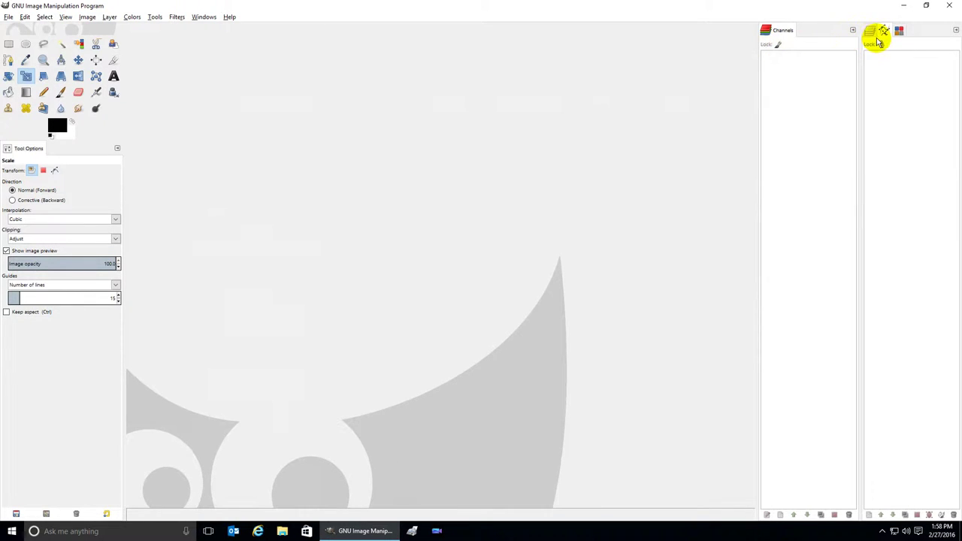
drag(898, 32, 958, 56)
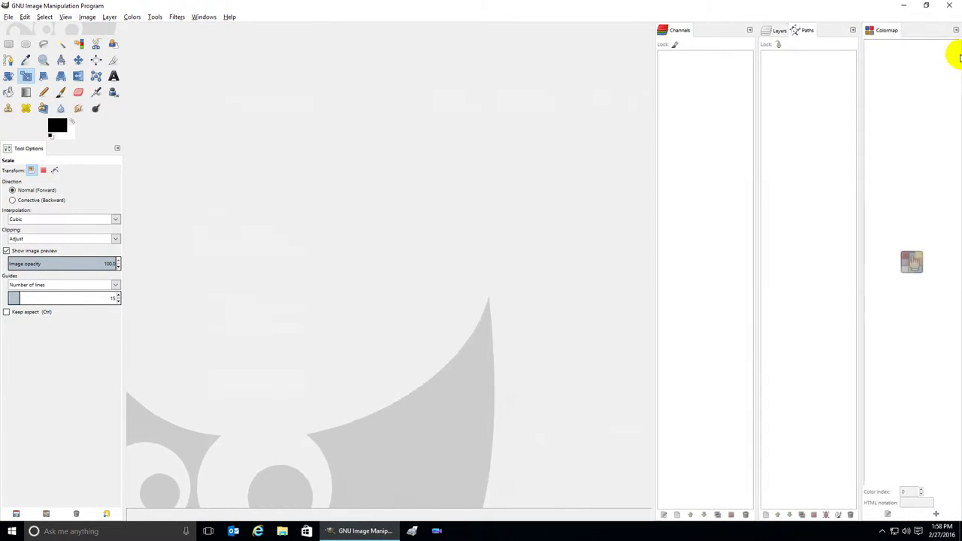
drag(806, 30, 780, 525)
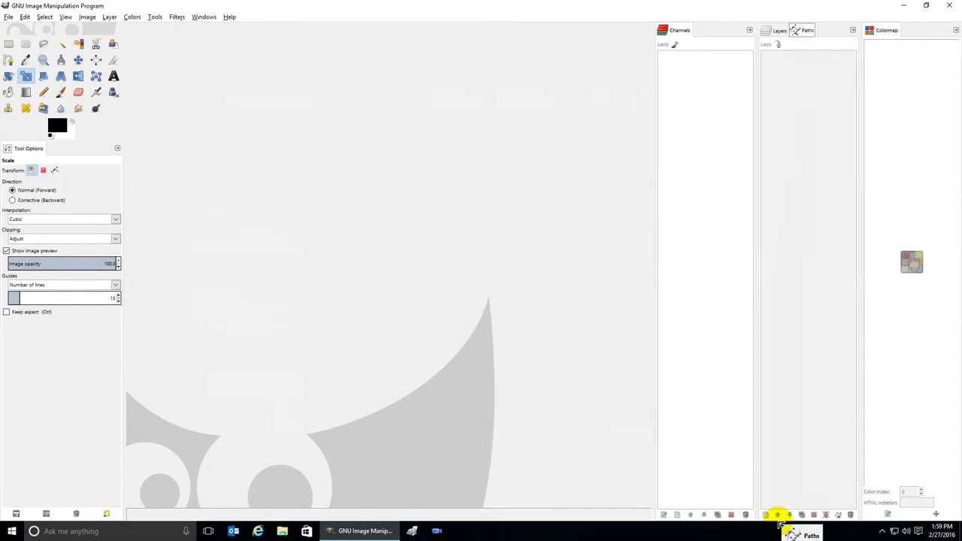
drag(776, 524, 780, 523)
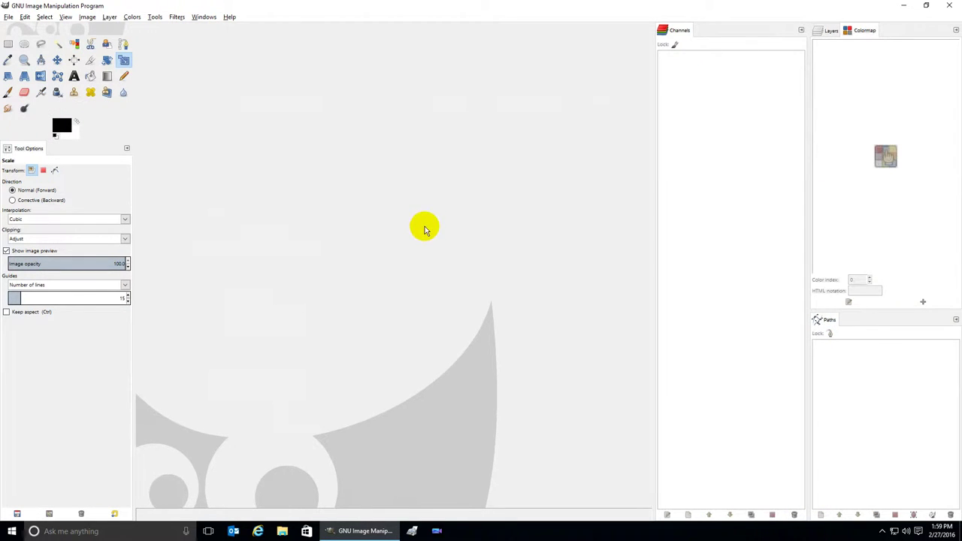
Dock Colormap at the bottom-left and move Layers into the left dock above Tool Options
drag(861, 30, 9, 187)
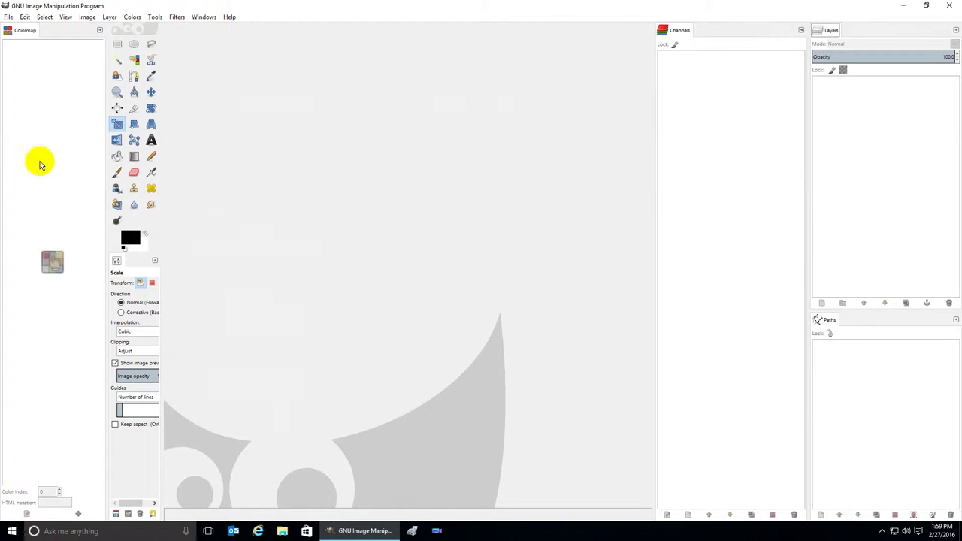
drag(28, 32, 161, 75)
drag(87, 33, 21, 502)
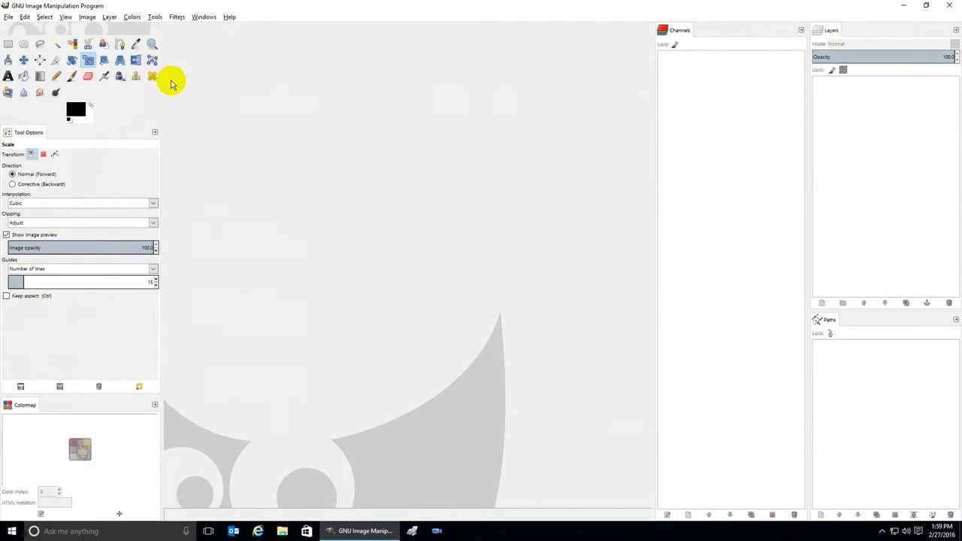
drag(832, 35, 81, 129)
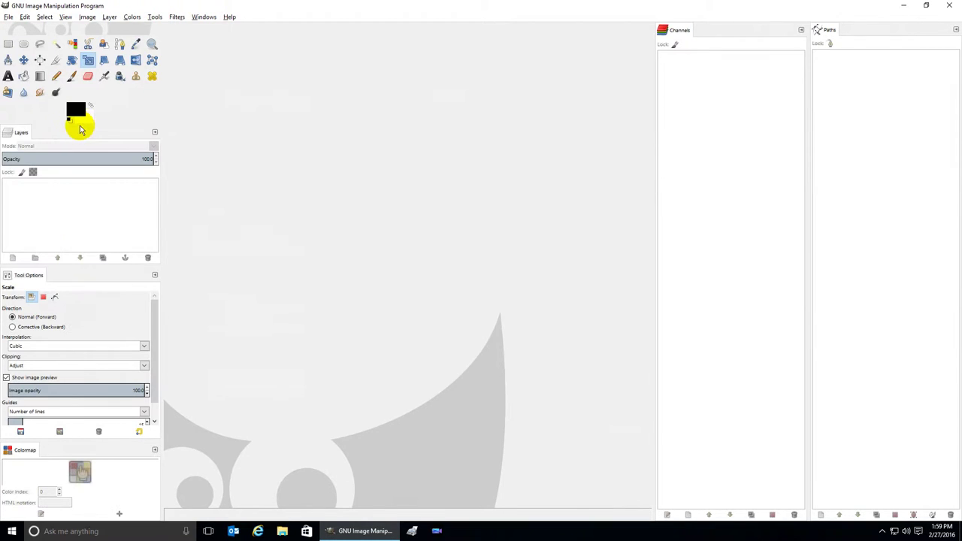
drag(20, 133, 62, 29)
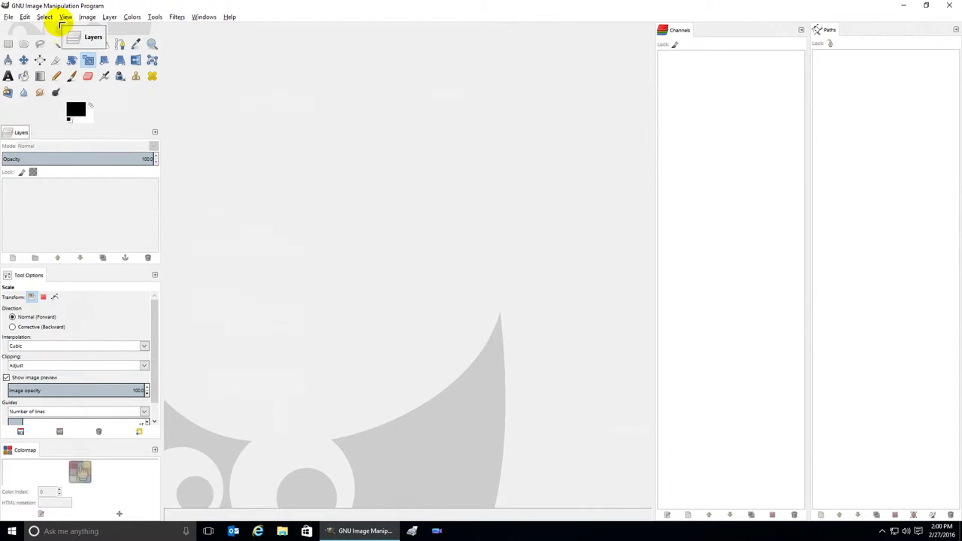
drag(60, 31, 15, 125)
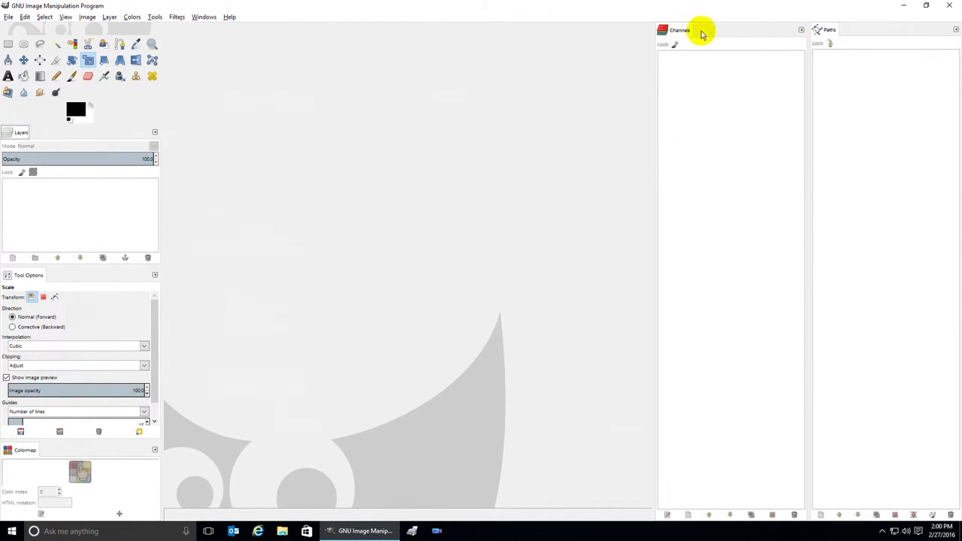
Add Paths and FG/BG Color tabs to the Channels dock
click(802, 33)
mouse_move(755, 47)
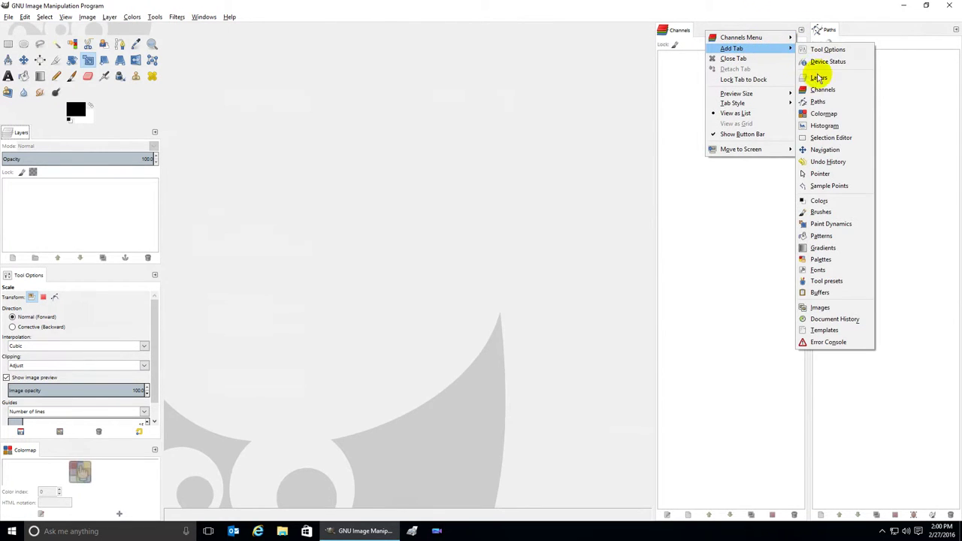
click(813, 101)
click(800, 31)
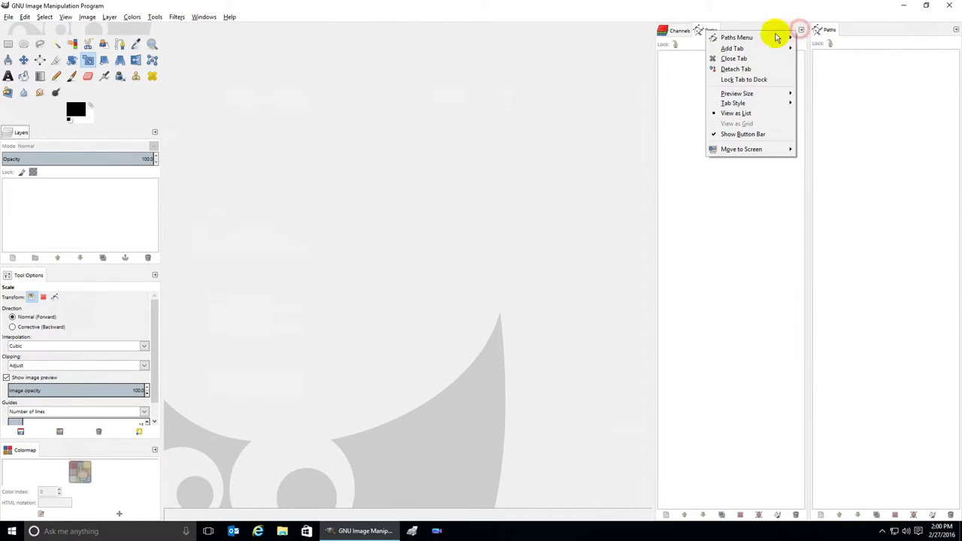
mouse_move(724, 48)
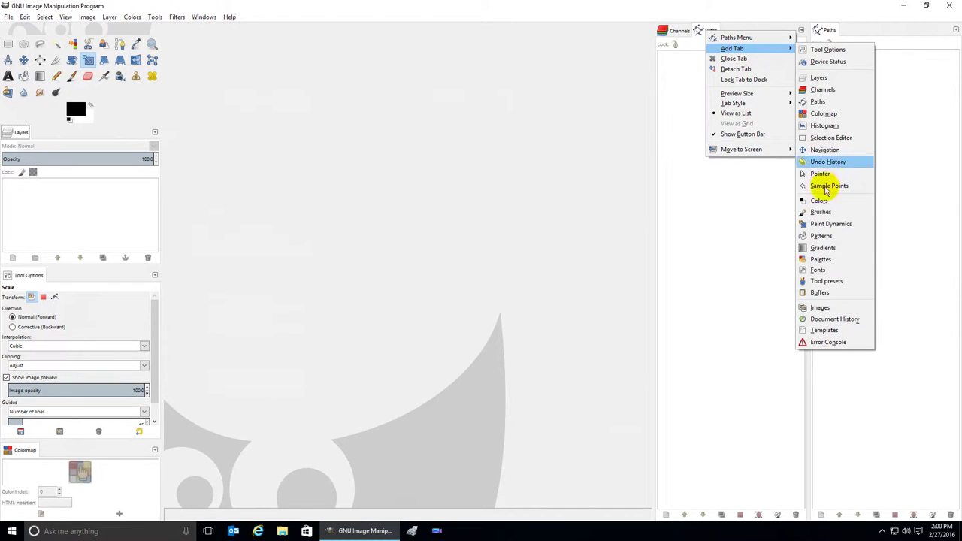
click(822, 200)
Close the FG/BG Color tab, keeping Channels and Paths in the dock
click(702, 30)
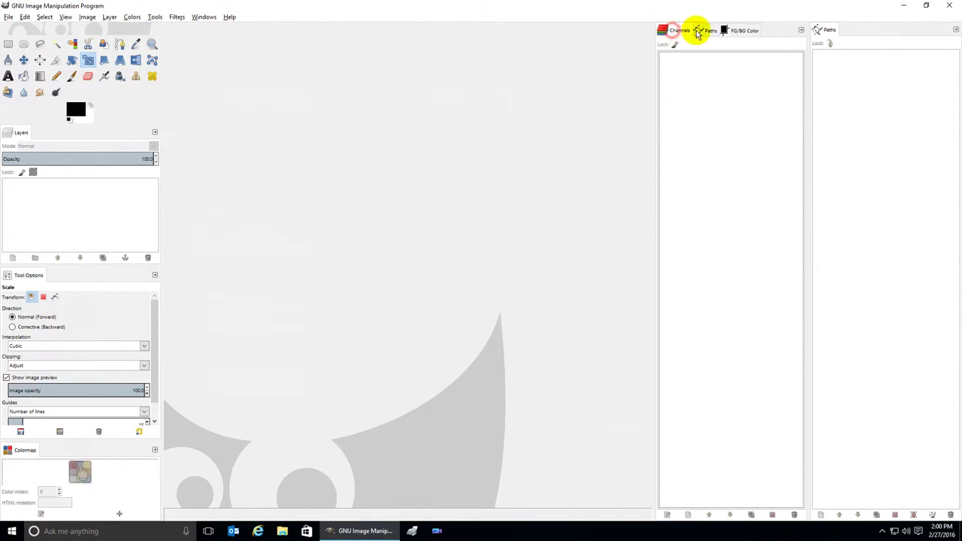
click(744, 32)
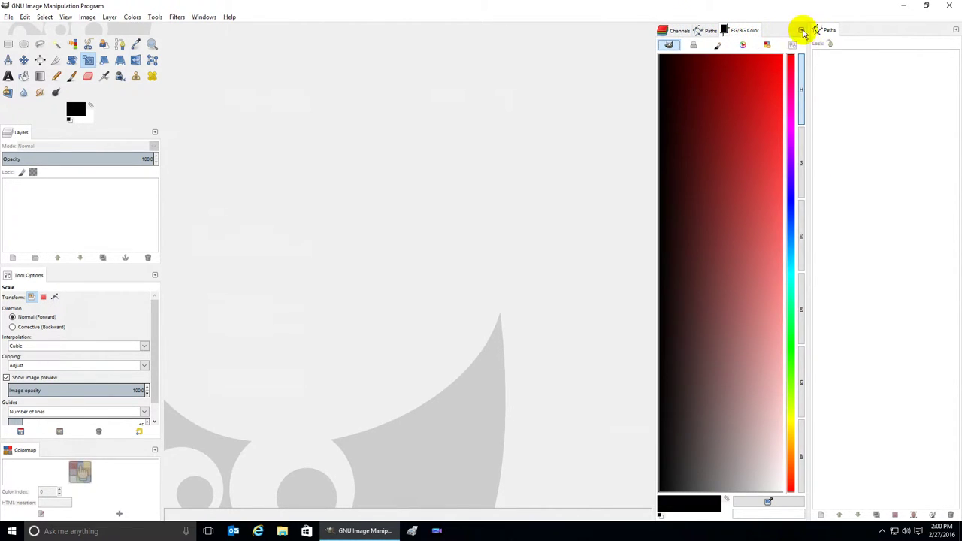
click(803, 32)
click(751, 48)
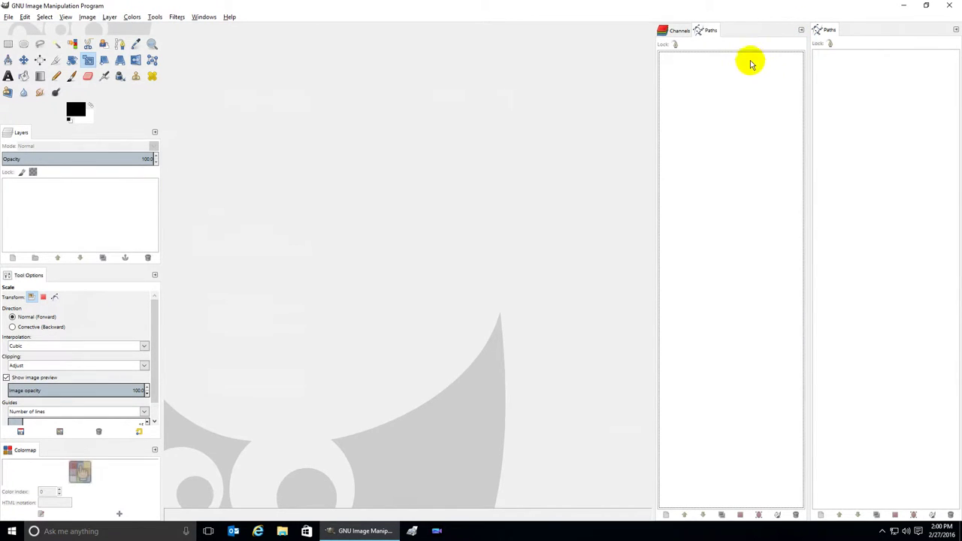
Float the Paths panel, redock it beside Channels, and narrow the right-hand docks
drag(709, 34, 430, 215)
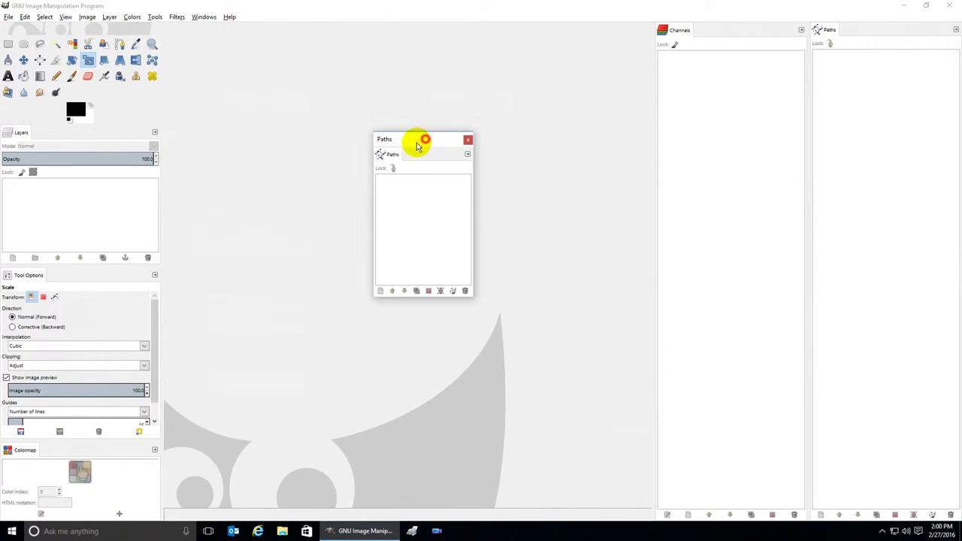
drag(418, 145, 655, 185)
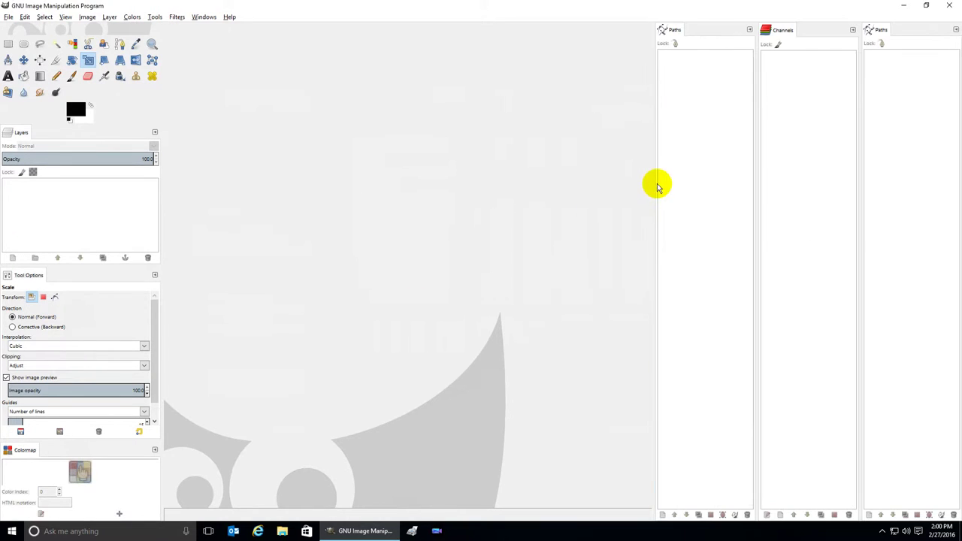
drag(671, 33, 816, 32)
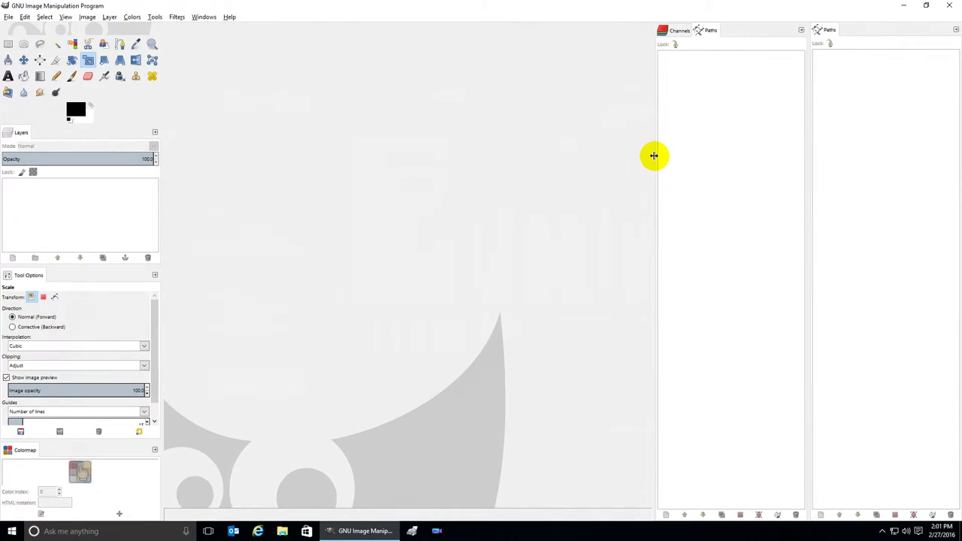
drag(654, 154, 769, 167)
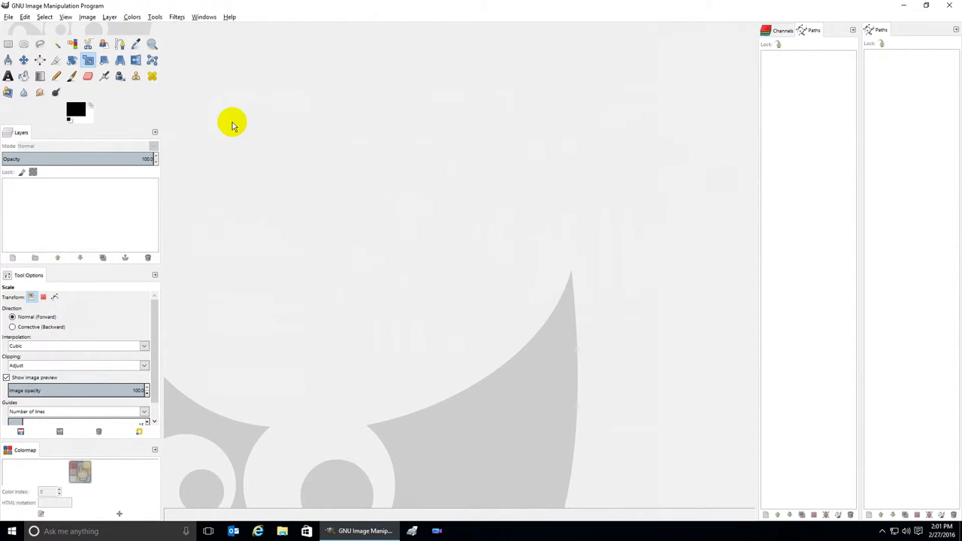
click(202, 16)
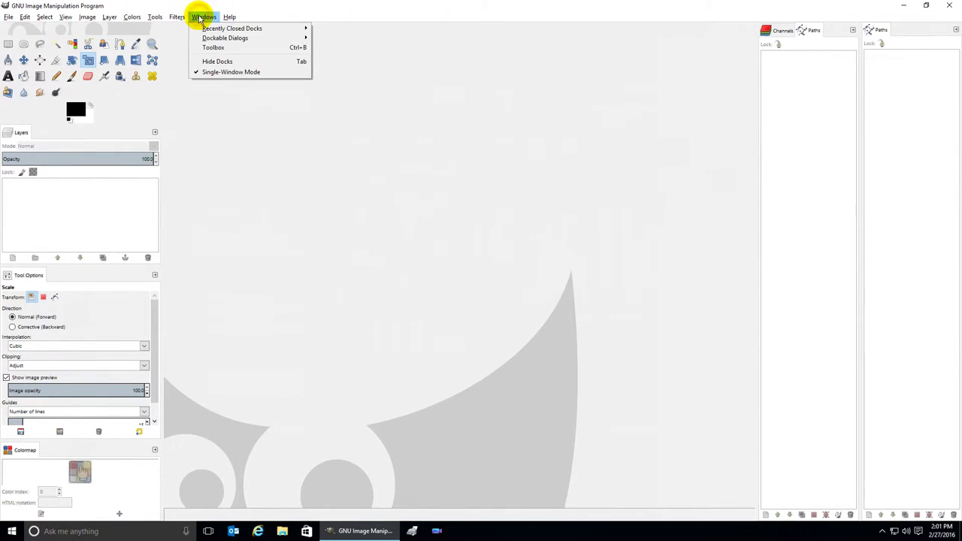
click(220, 62)
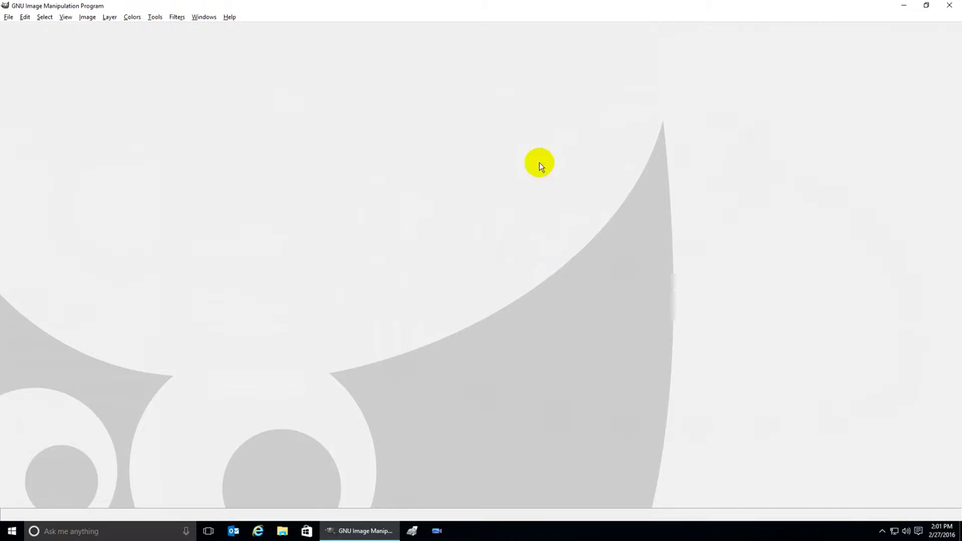
click(202, 18)
click(218, 61)
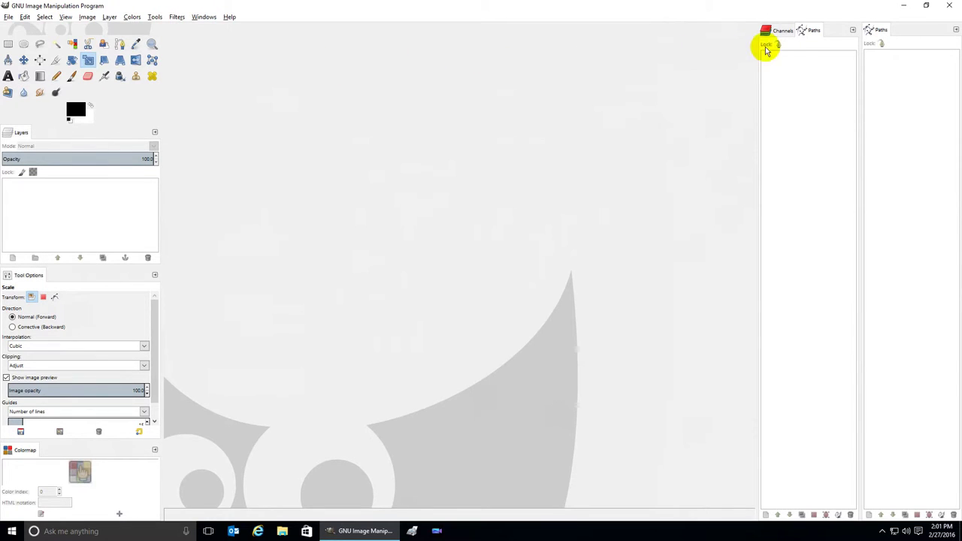
Close the Channels tab and the duplicate Paths dock, leaving a single Paths panel
click(784, 30)
click(854, 31)
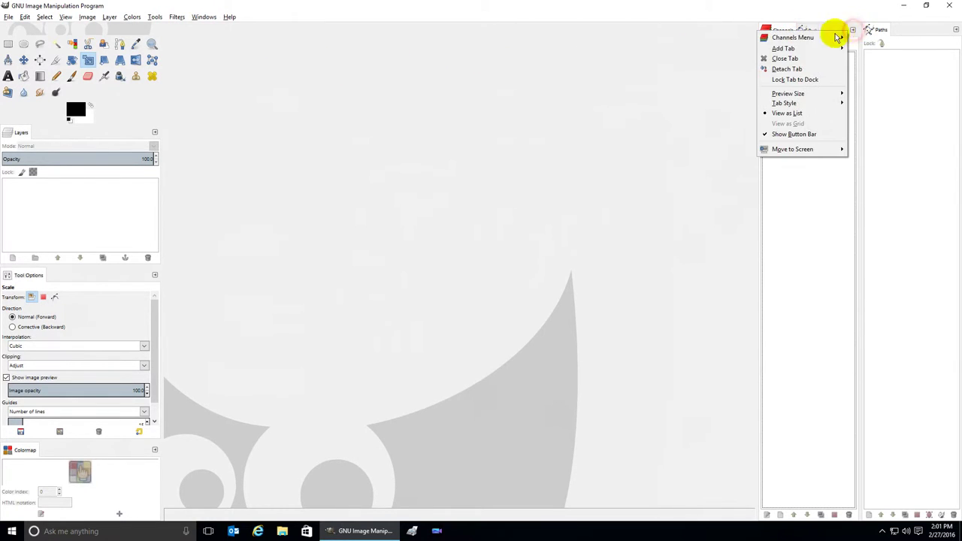
click(802, 58)
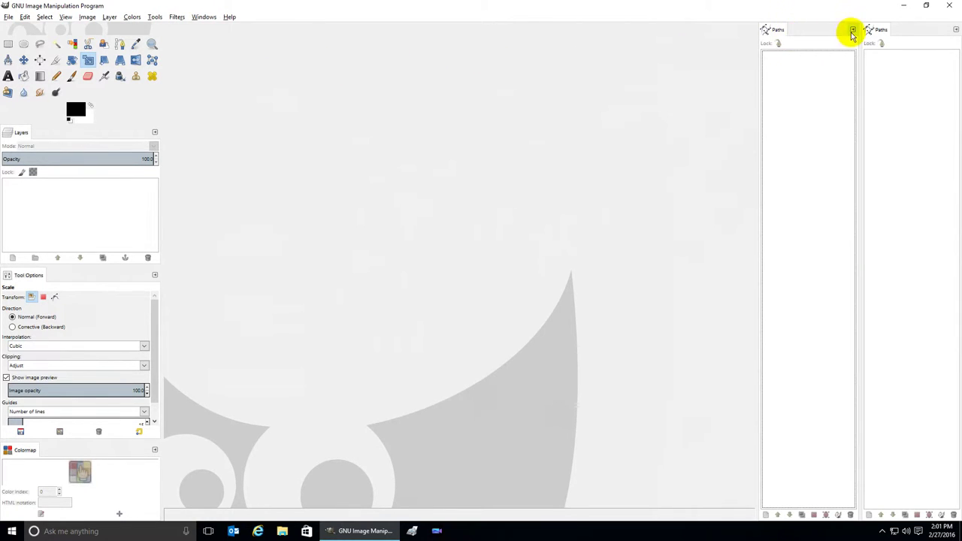
click(852, 29)
click(788, 58)
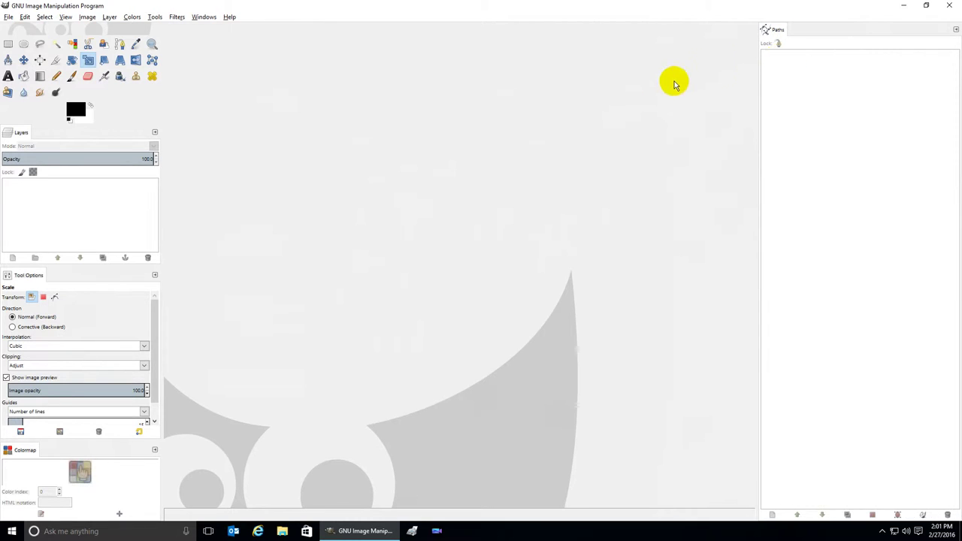
click(203, 17)
mouse_move(225, 38)
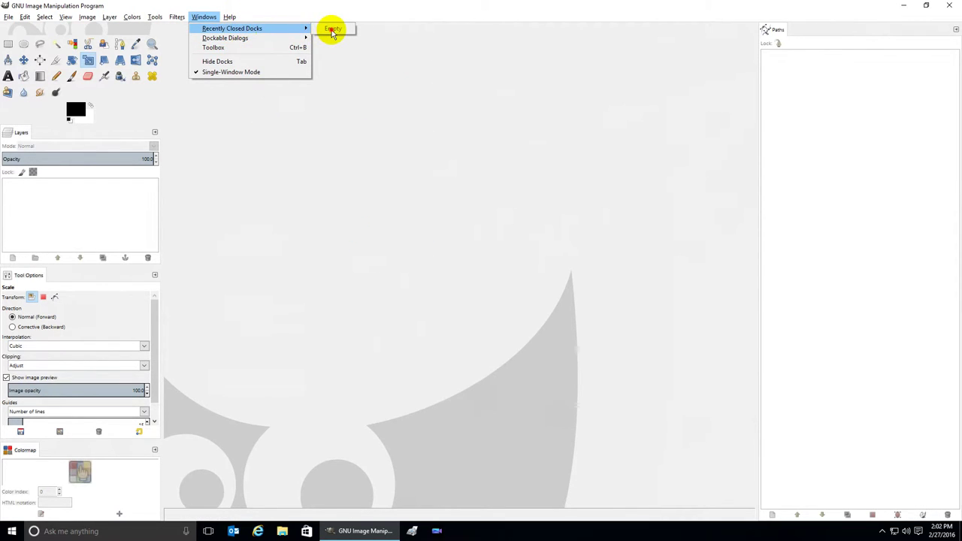
click(510, 67)
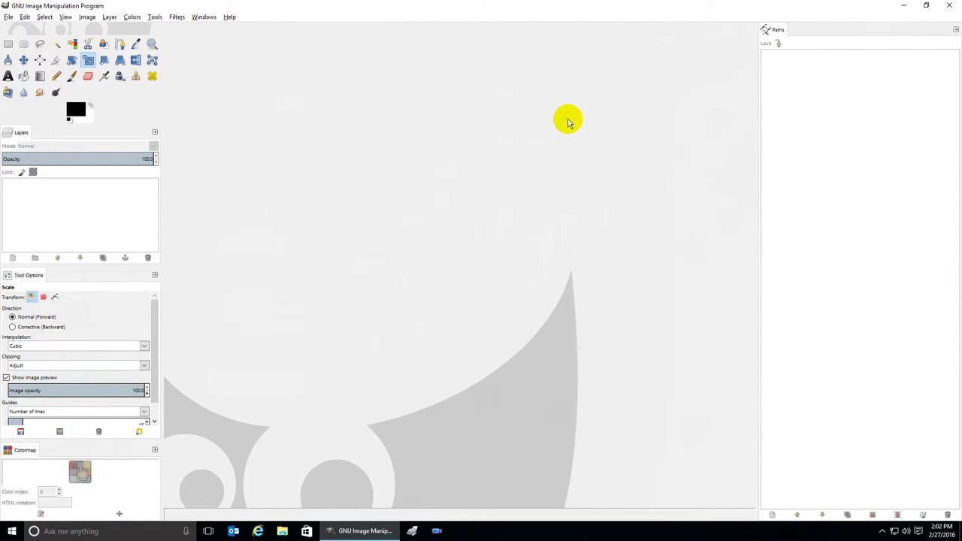
click(203, 17)
mouse_move(249, 29)
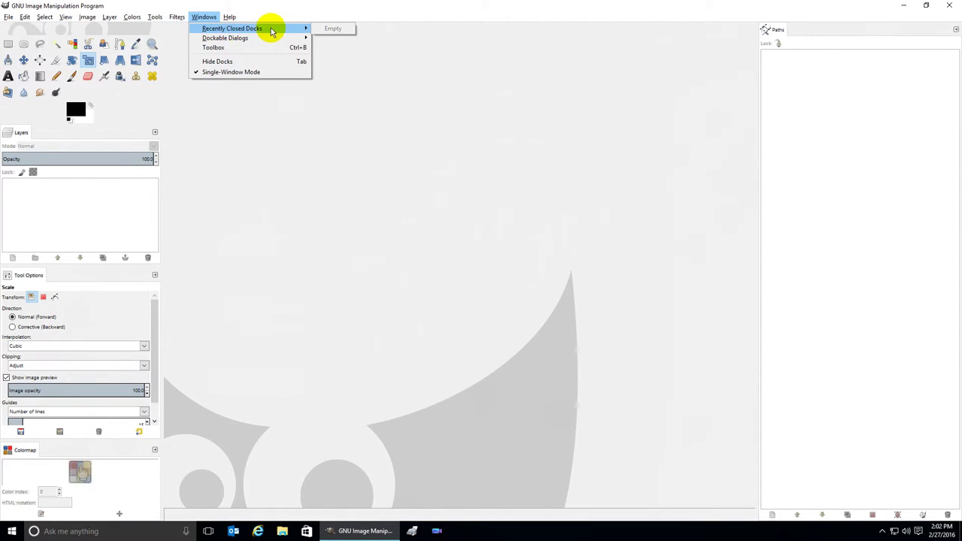
click(505, 112)
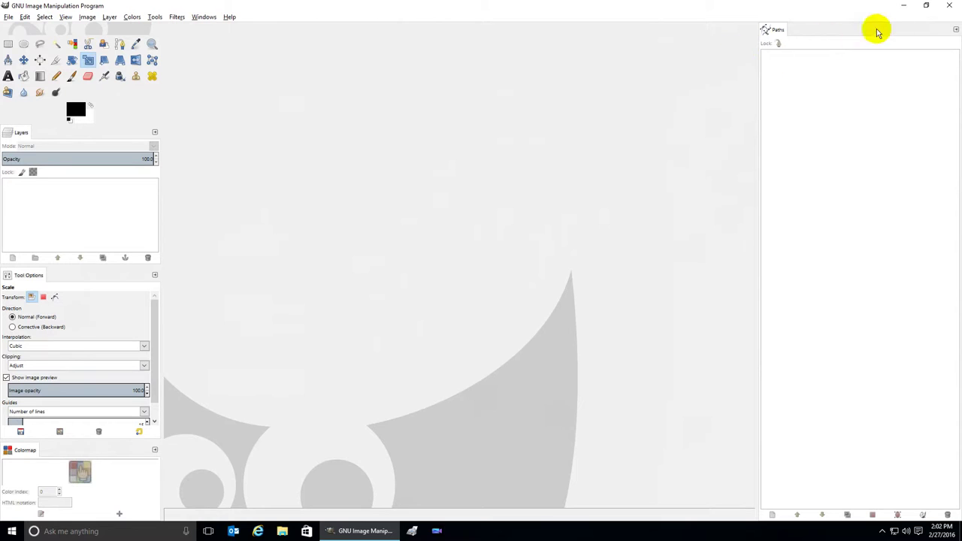
Add Channels and Colormap tabs beside Paths, then detach Channels into a floating window
click(954, 28)
mouse_move(896, 49)
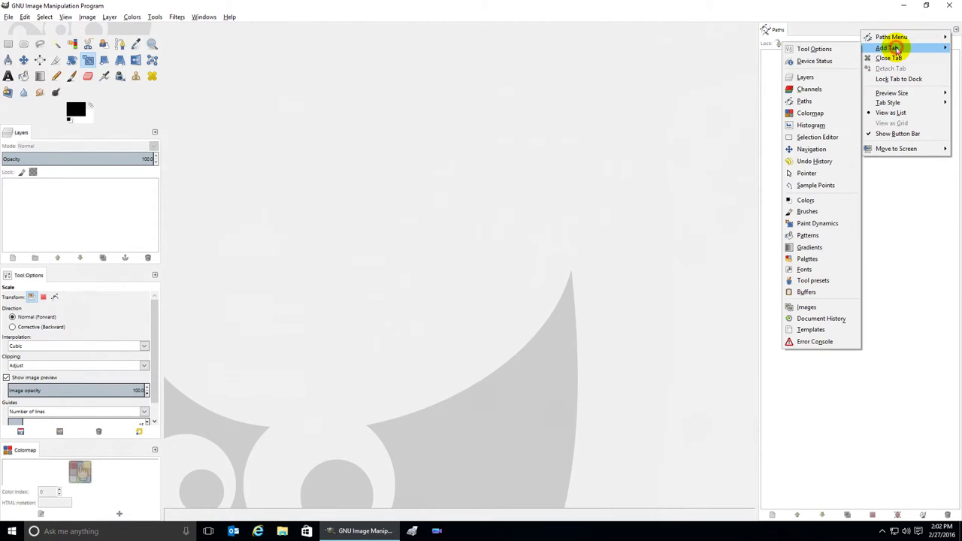
click(809, 89)
click(955, 30)
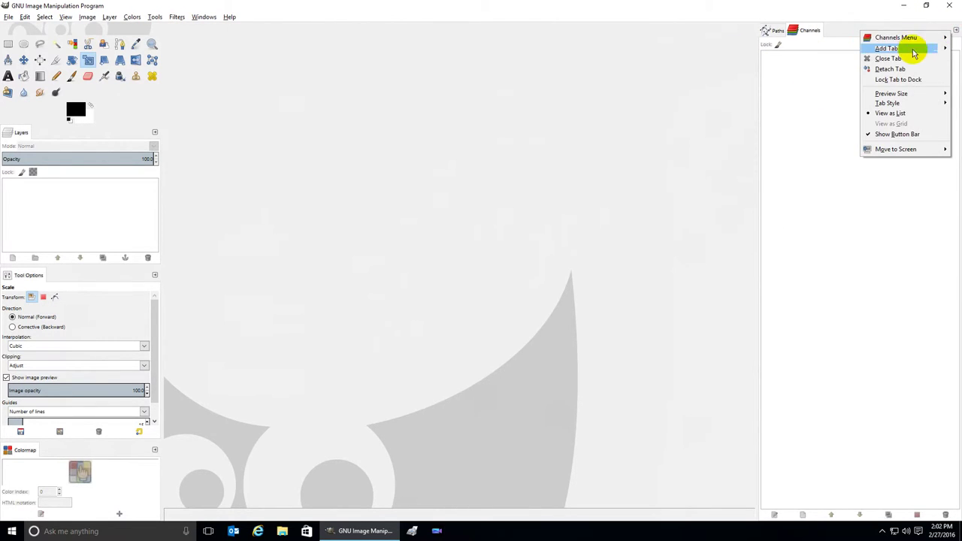
mouse_move(886, 48)
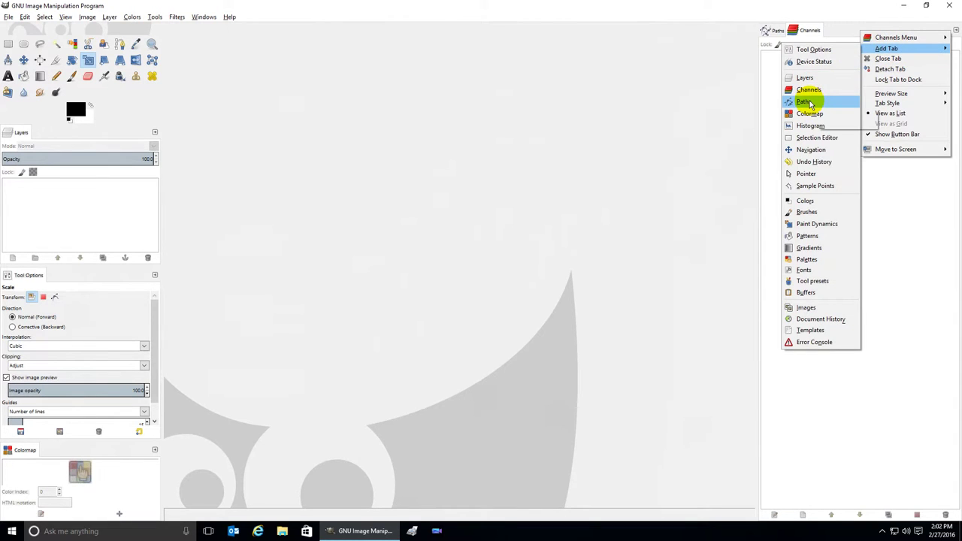
click(807, 114)
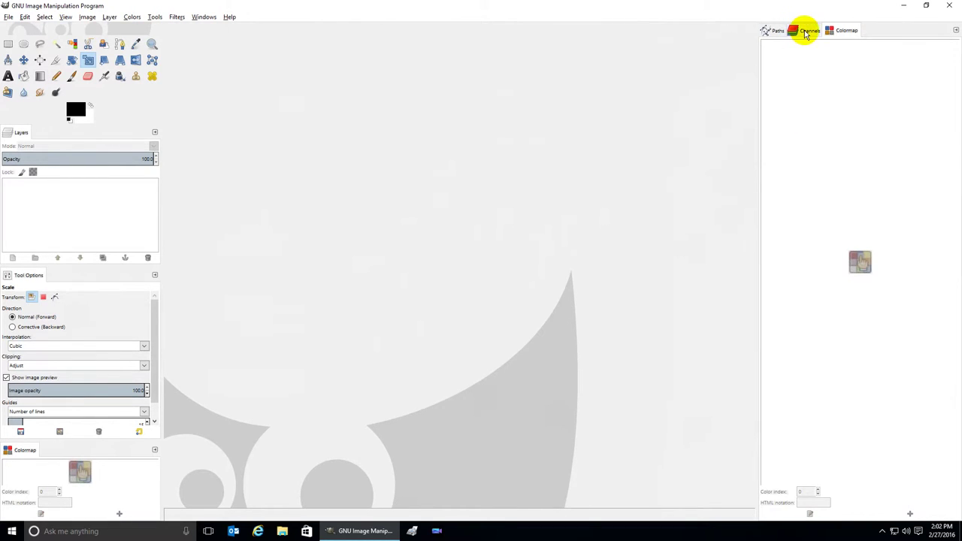
drag(806, 31, 421, 176)
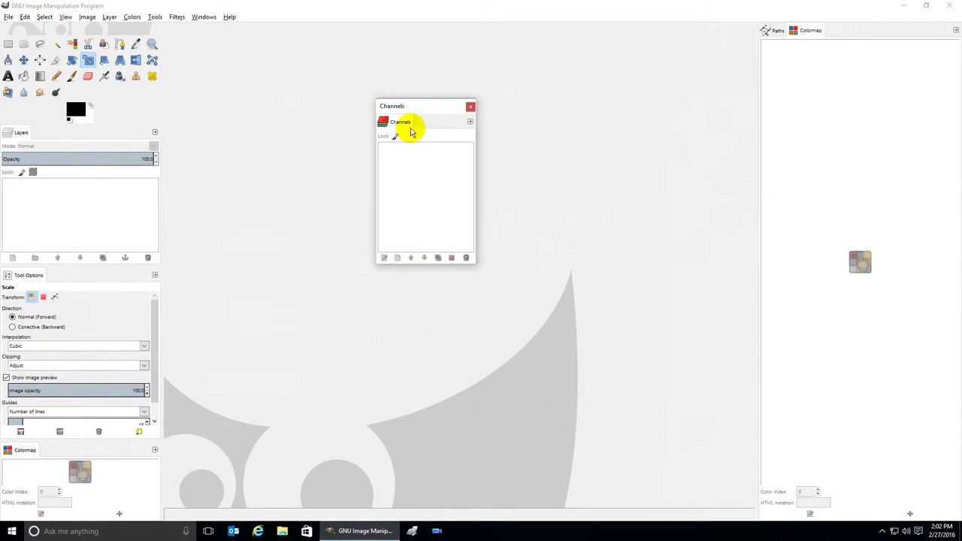
Close the floating Channels window and check the Recently Closed Docks list
drag(417, 109, 427, 158)
click(462, 175)
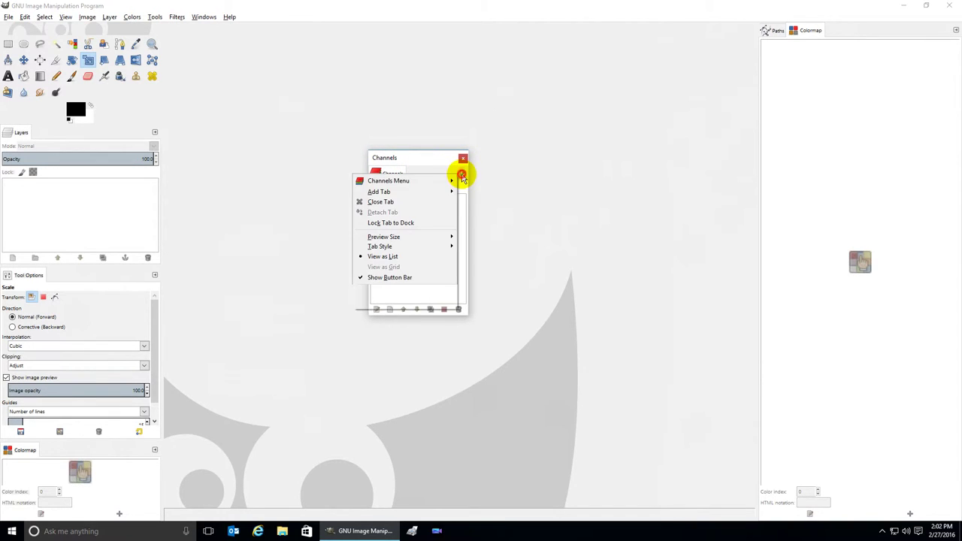
click(384, 201)
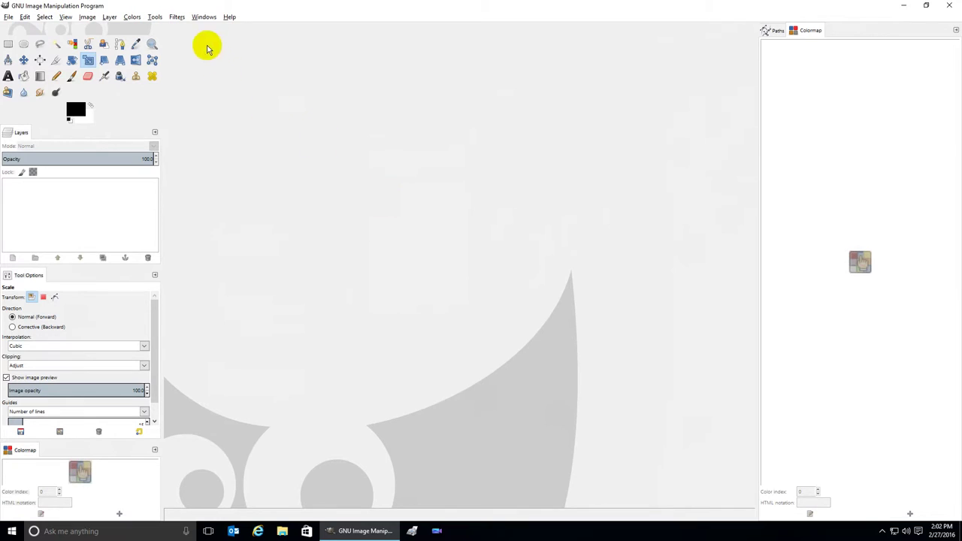
click(201, 16)
mouse_move(259, 32)
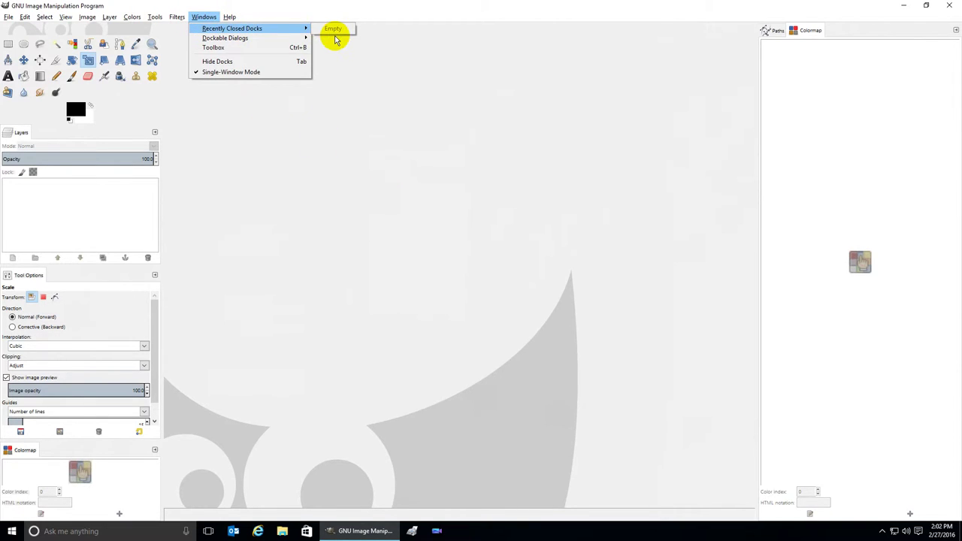
click(372, 79)
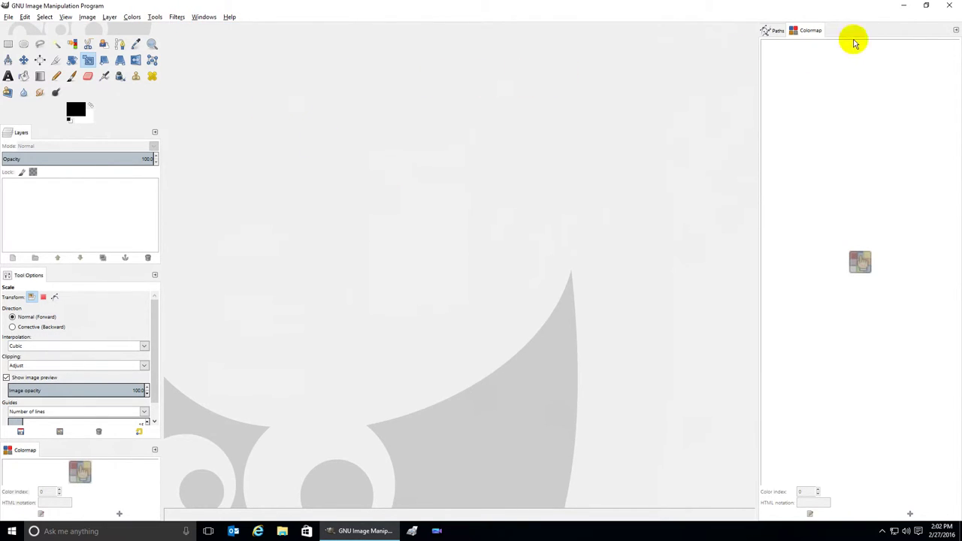
Add a Histogram tab to the right dock and detach it into a floating window
click(955, 30)
mouse_move(894, 48)
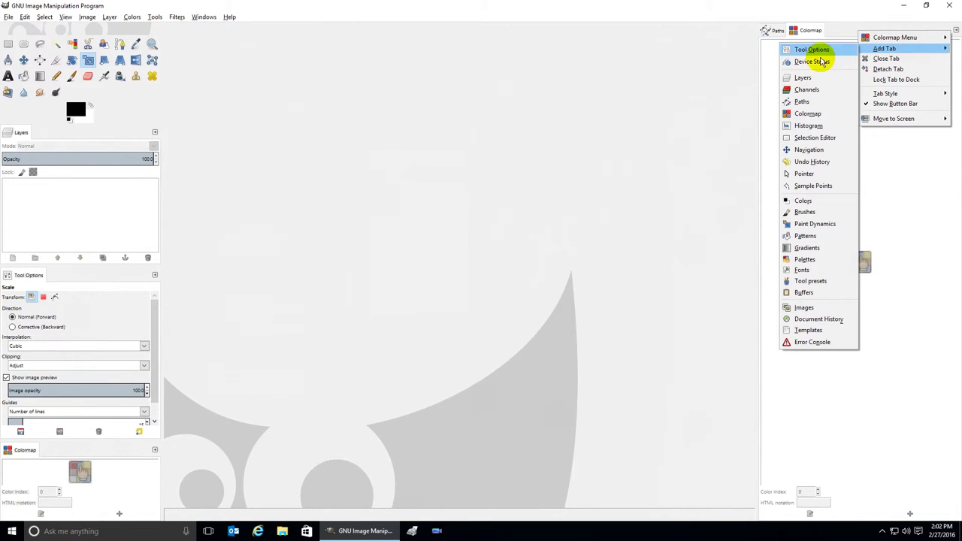
click(805, 111)
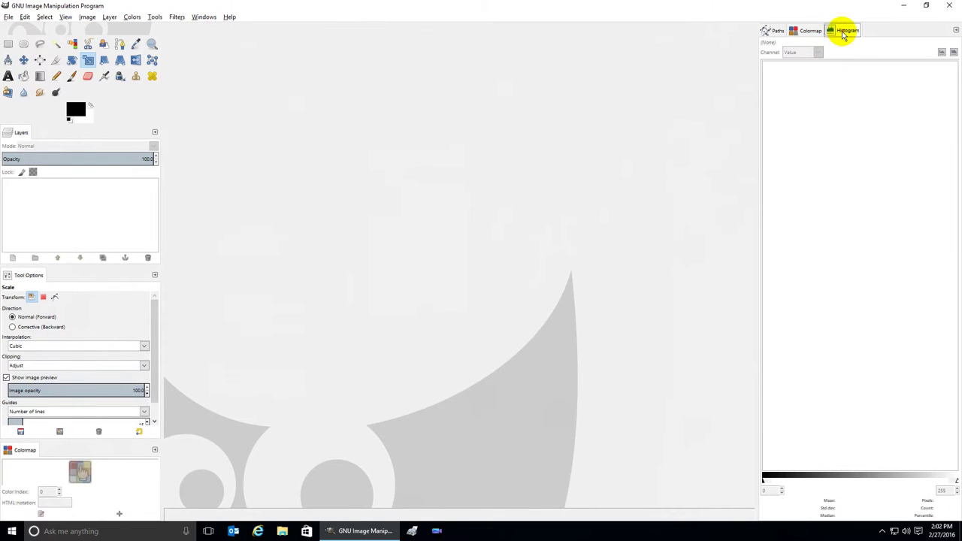
drag(842, 30, 429, 211)
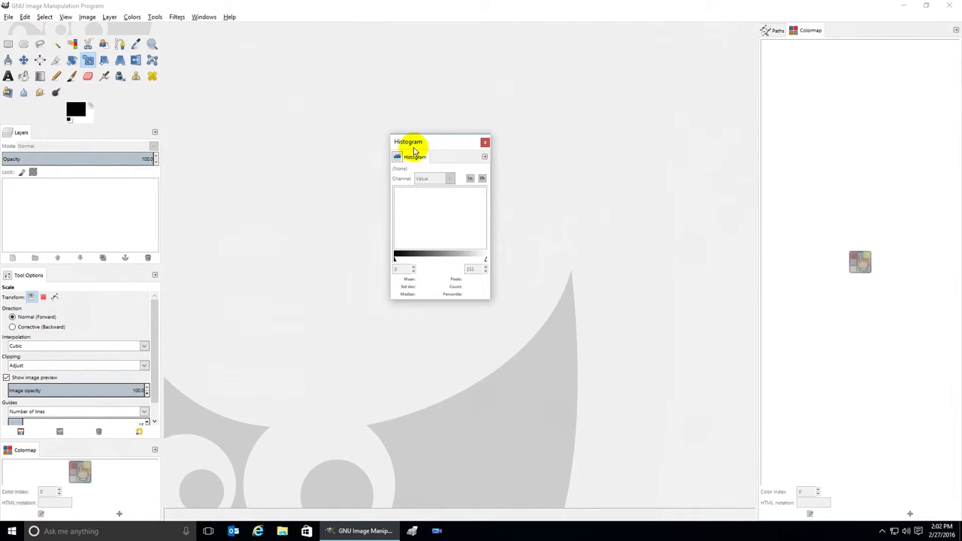
drag(434, 145, 378, 212)
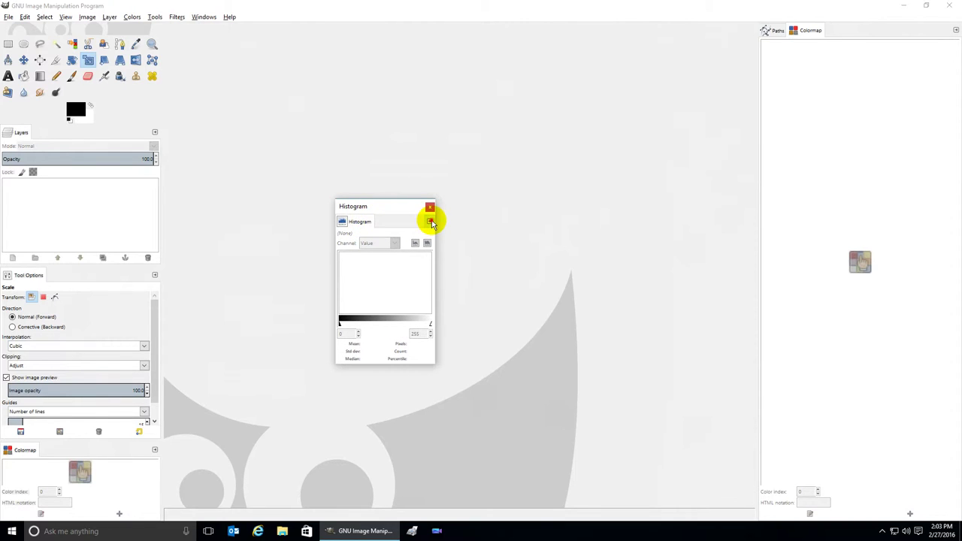
Close the floating Histogram window and check the empty Recently Closed Docks list
click(429, 221)
click(398, 208)
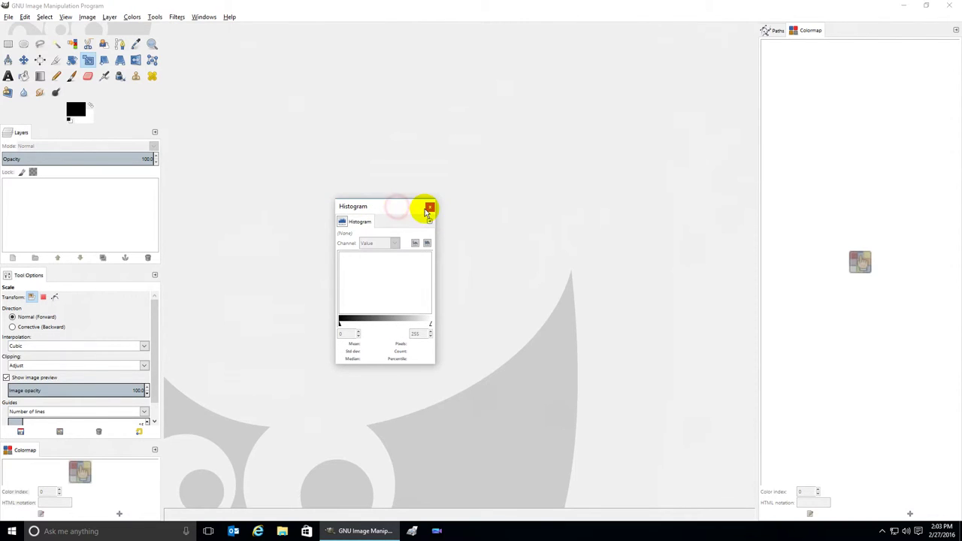
click(430, 208)
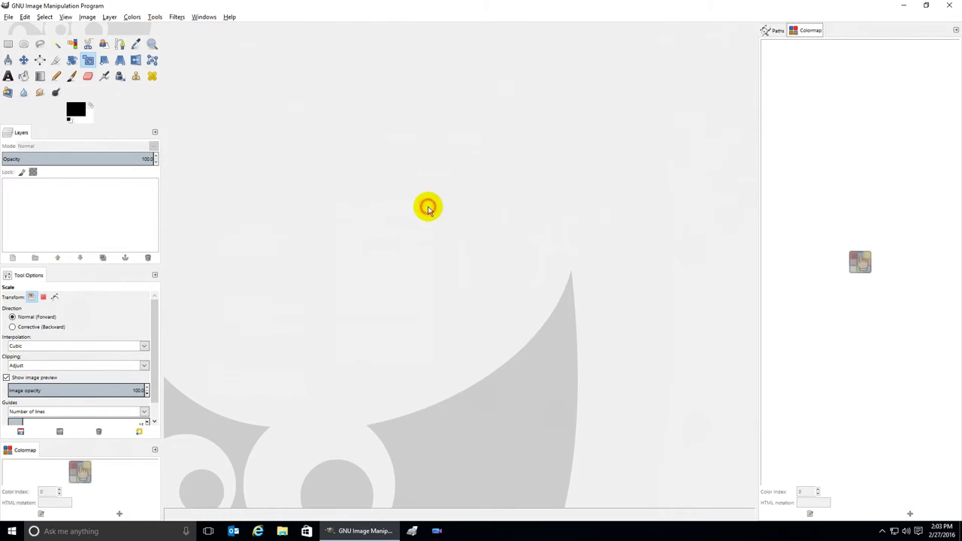
click(203, 17)
mouse_move(216, 28)
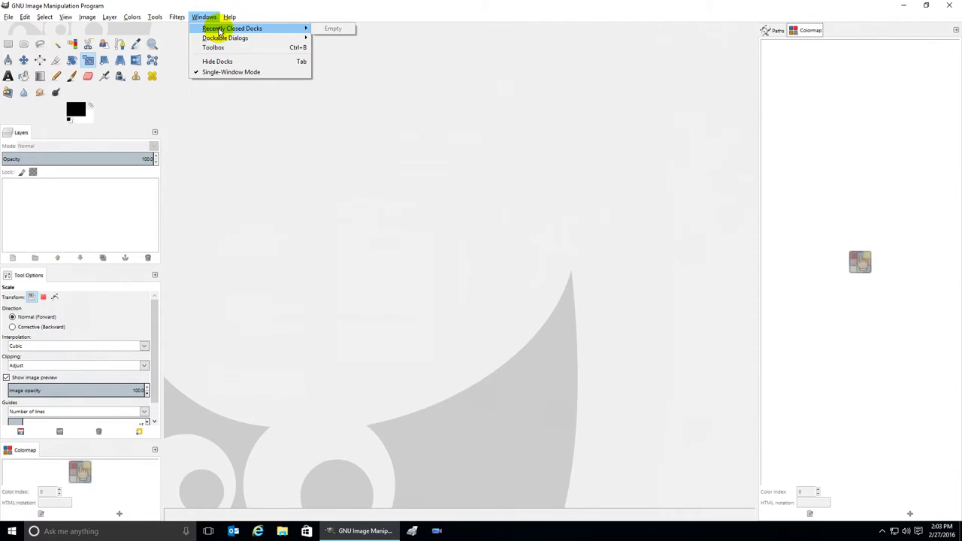
click(420, 137)
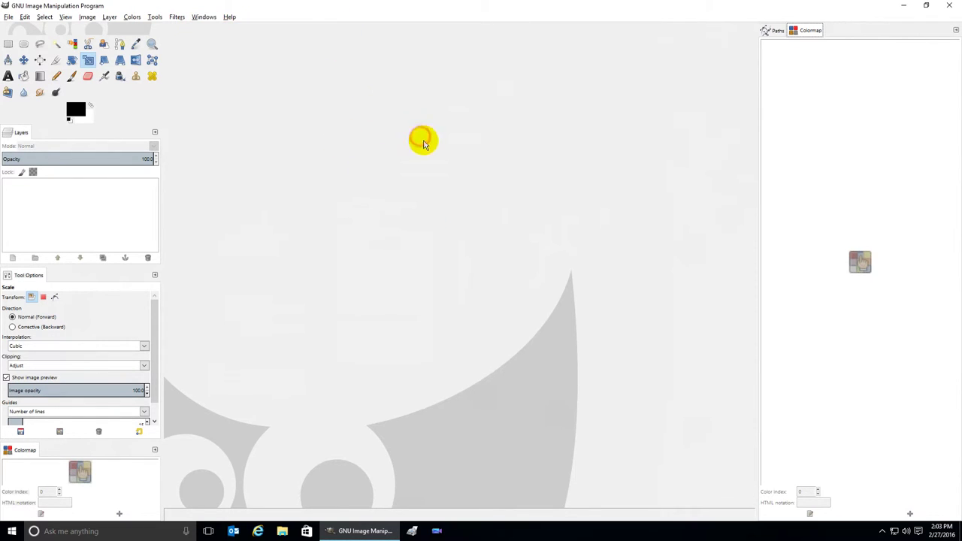
click(956, 30)
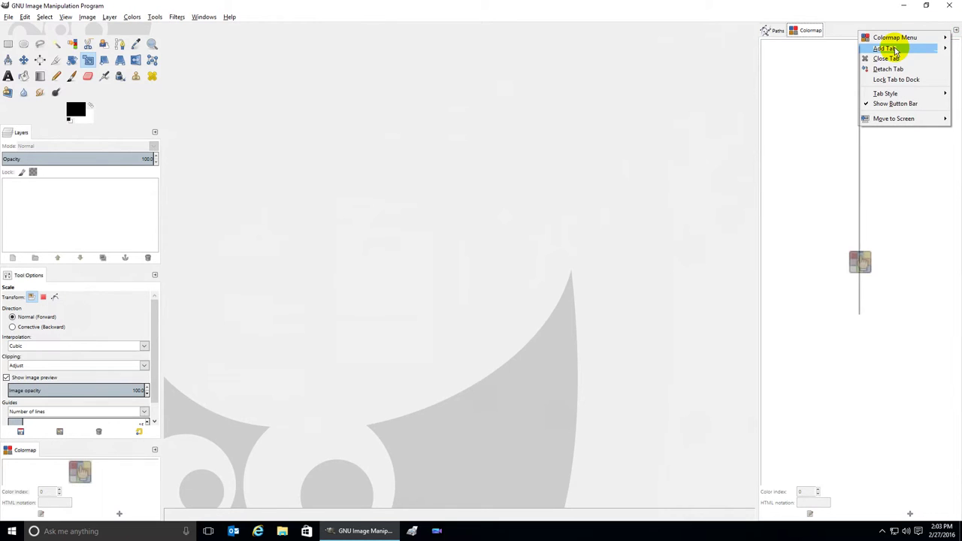
mouse_move(894, 49)
click(809, 126)
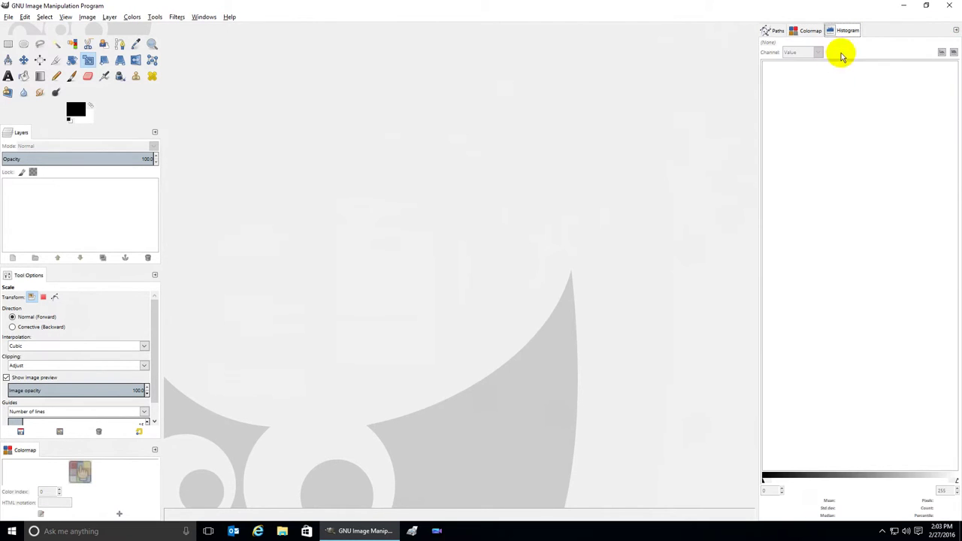
drag(847, 32, 391, 238)
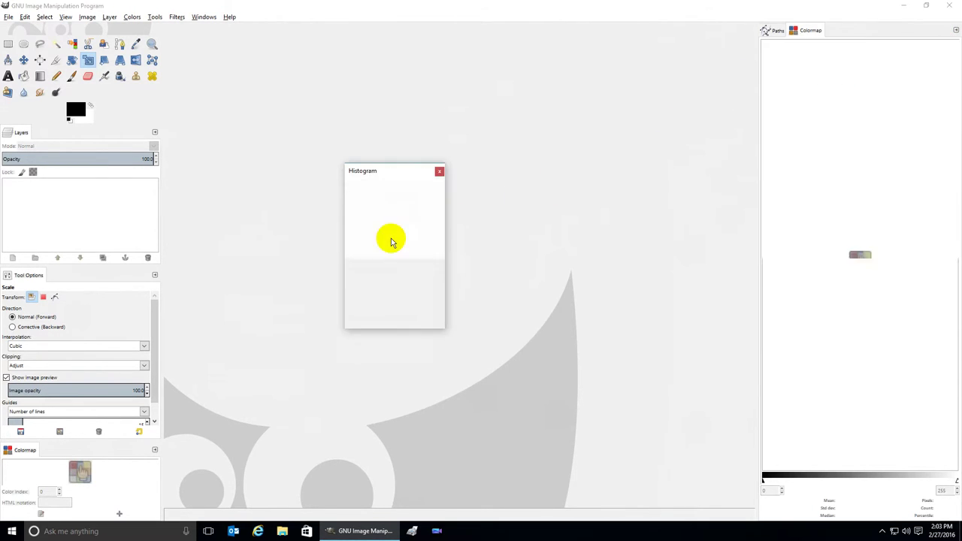
drag(391, 181, 406, 201)
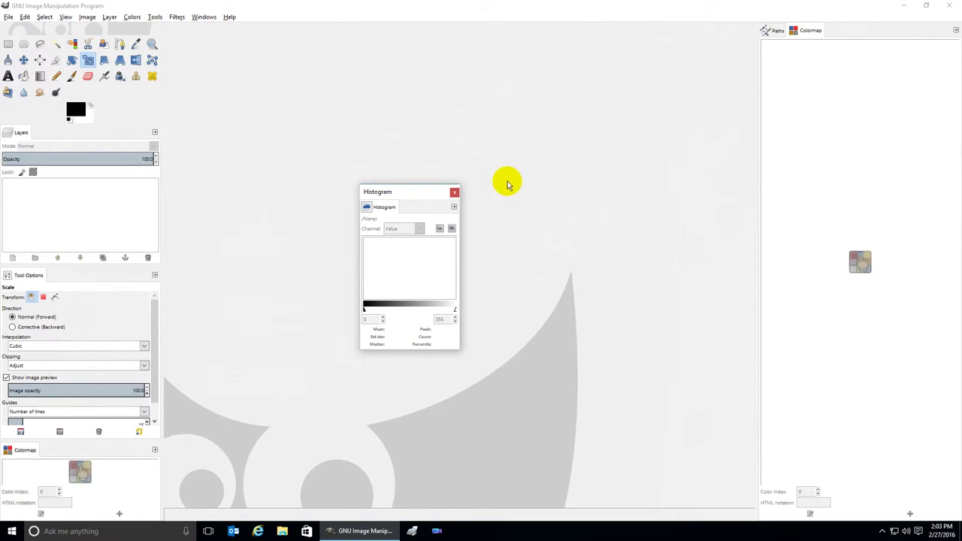
click(455, 207)
mouse_move(445, 218)
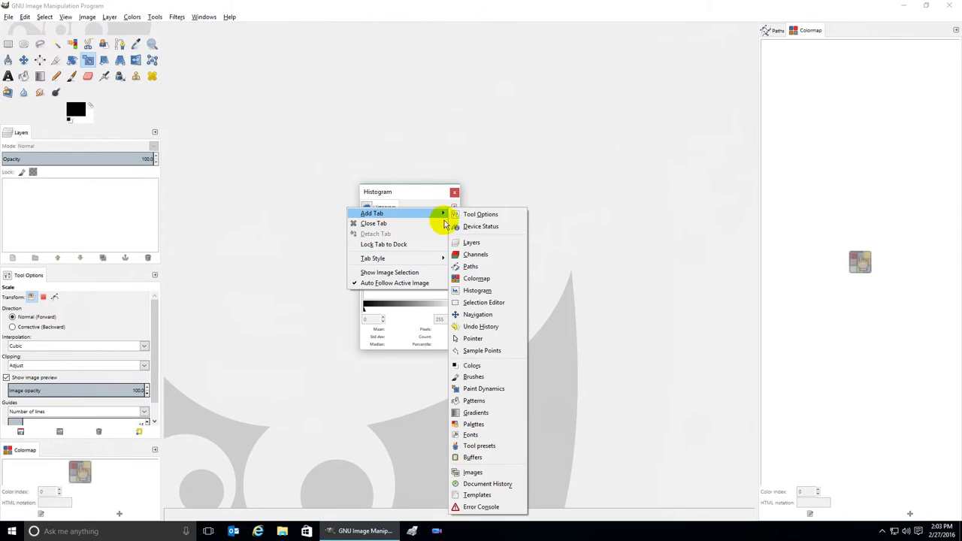
click(473, 376)
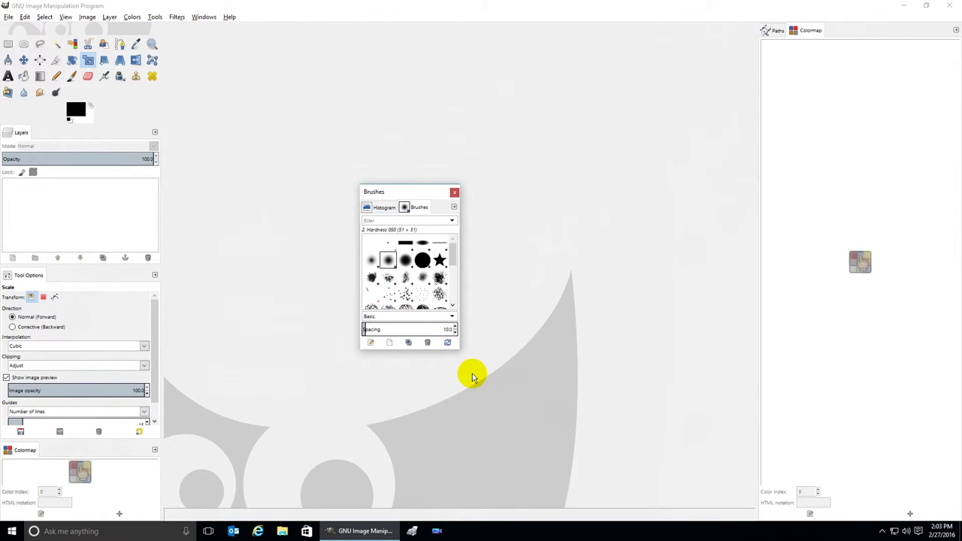
drag(405, 195, 433, 199)
click(415, 210)
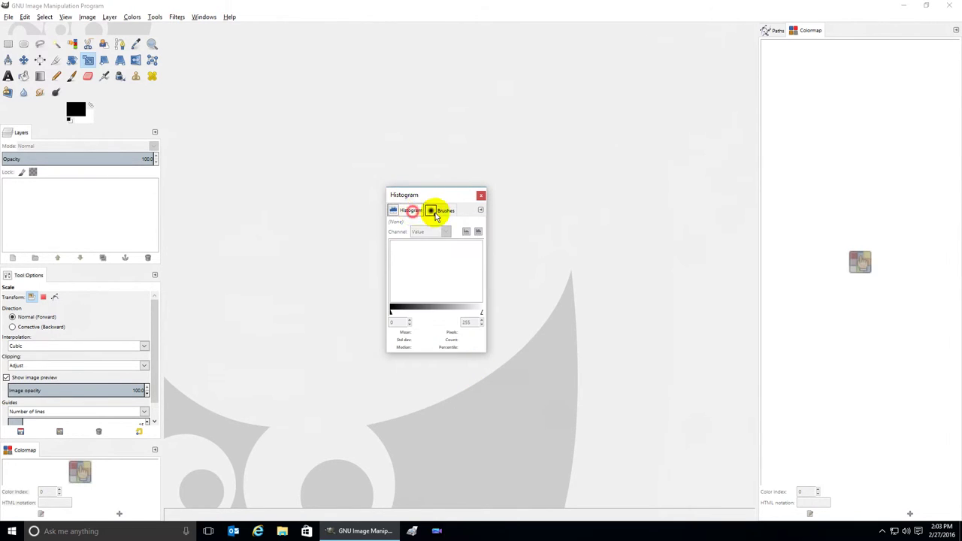
click(443, 214)
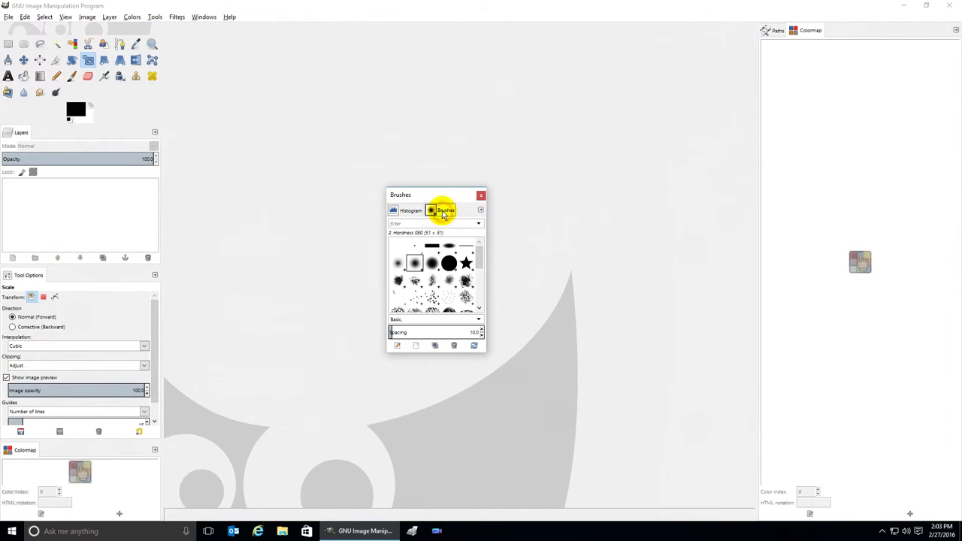
click(481, 196)
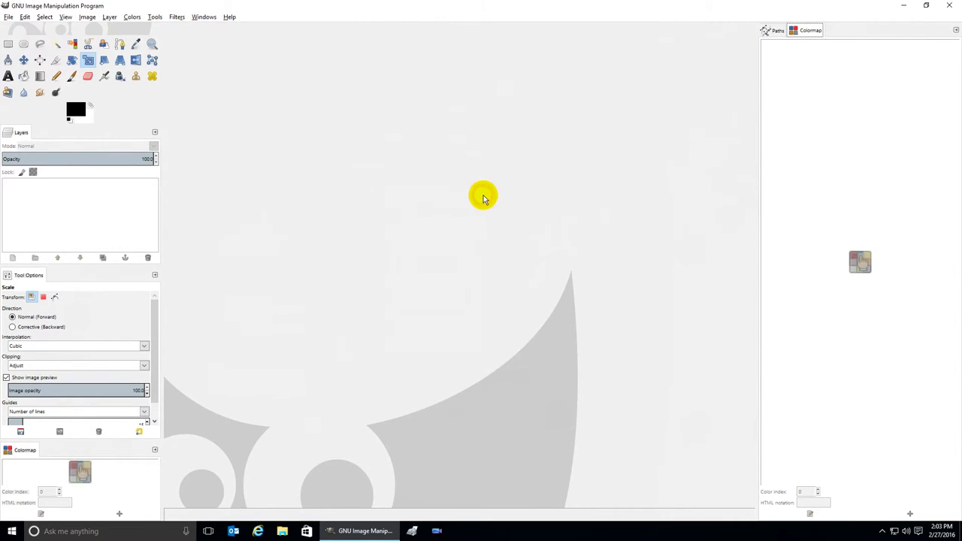
click(203, 18)
Reopen the Histogram/Brushes dock from Recently Closed Docks and merge Brushes into the right panel beside Paths
mouse_move(223, 27)
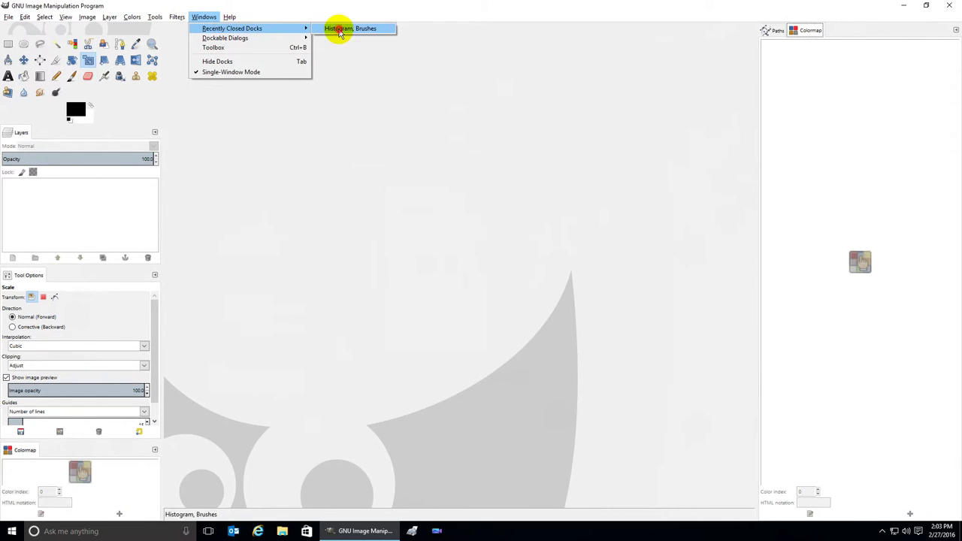
click(340, 30)
mouse_move(440, 200)
mouse_down()
mouse_move(415, 170)
mouse_move(427, 165)
mouse_up()
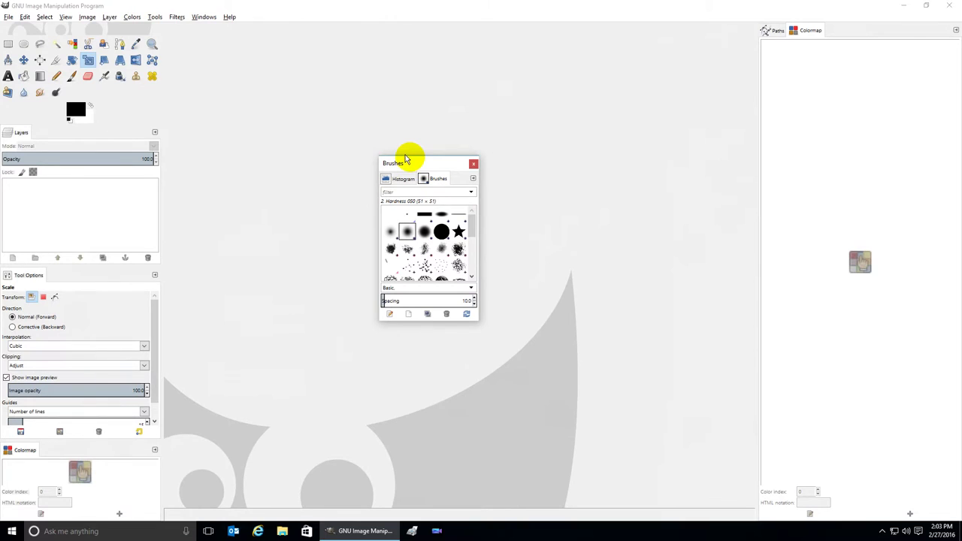
click(208, 20)
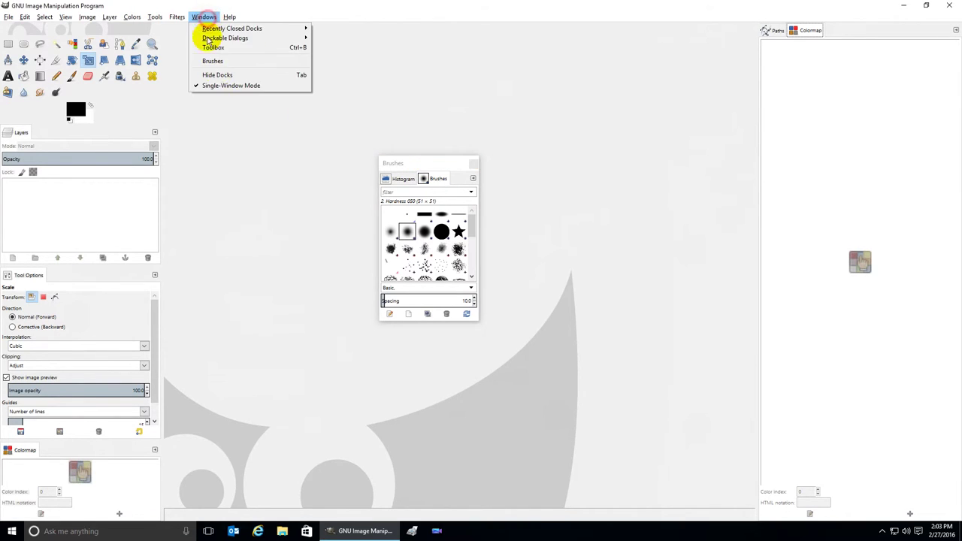
click(226, 82)
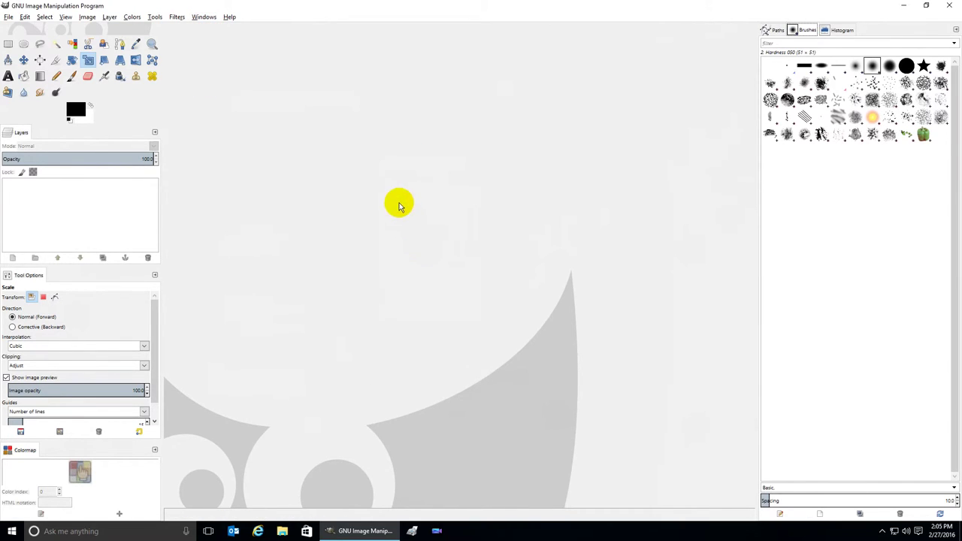
Turn off single-window mode and dock Layers as its own panel above Tool Options
click(205, 19)
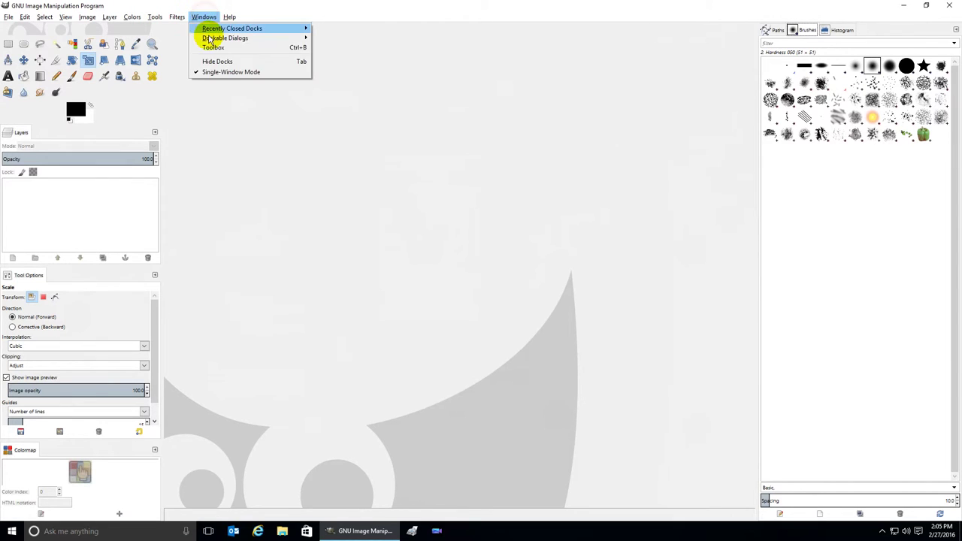
click(217, 73)
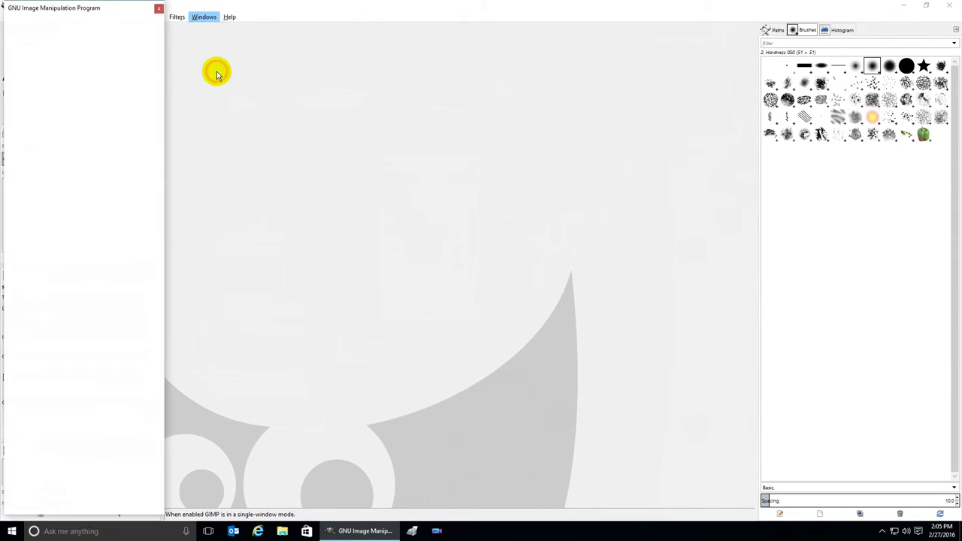
drag(370, 97, 373, 99)
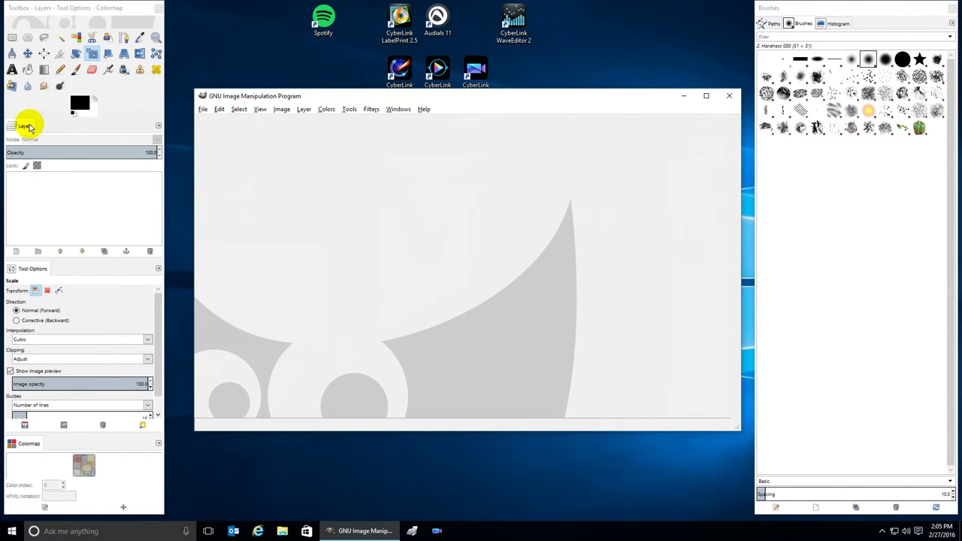
drag(25, 125, 75, 268)
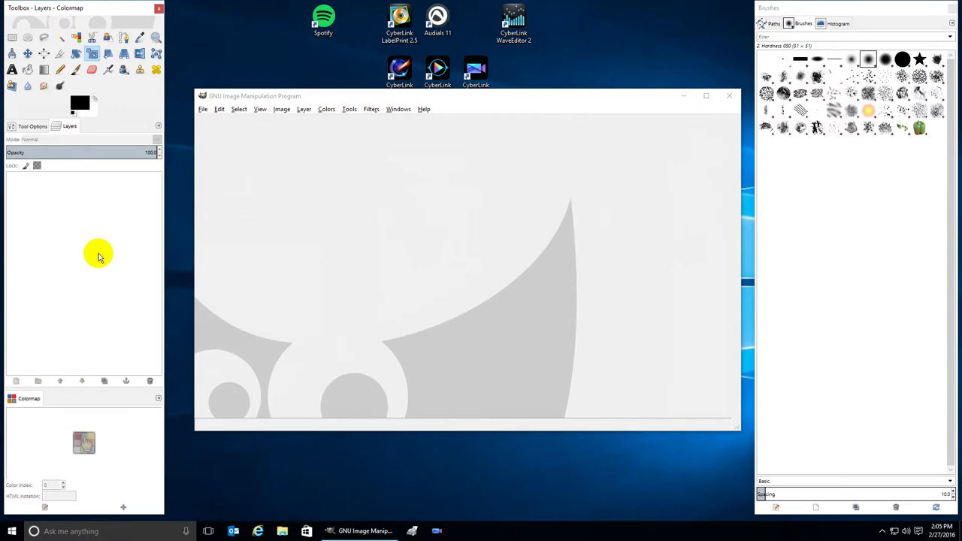
drag(65, 128, 65, 118)
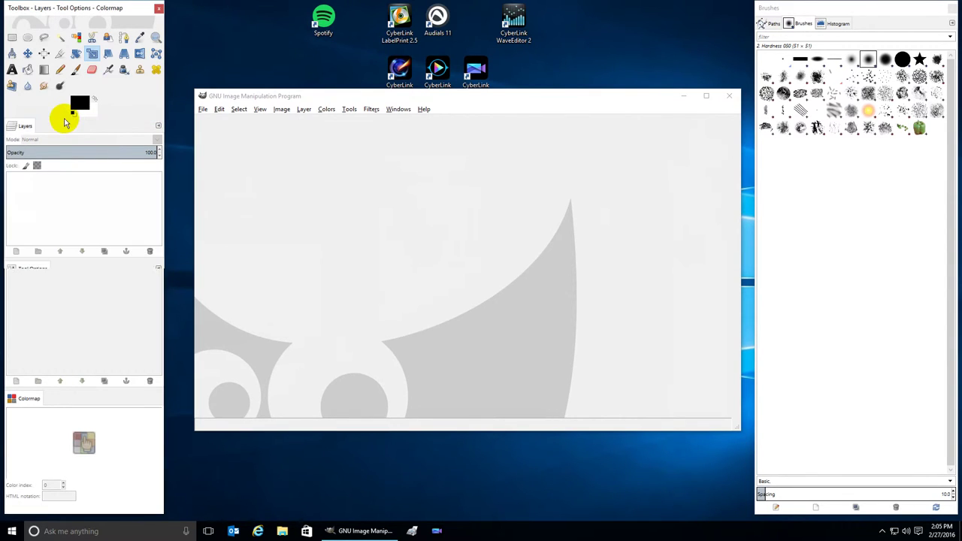
Move the image window to the top of the screen and make it taller
mouse_move(82, 10)
mouse_down()
mouse_move(122, 18)
mouse_move(77, 11)
mouse_move(88, 13)
mouse_up()
drag(201, 96, 192, 16)
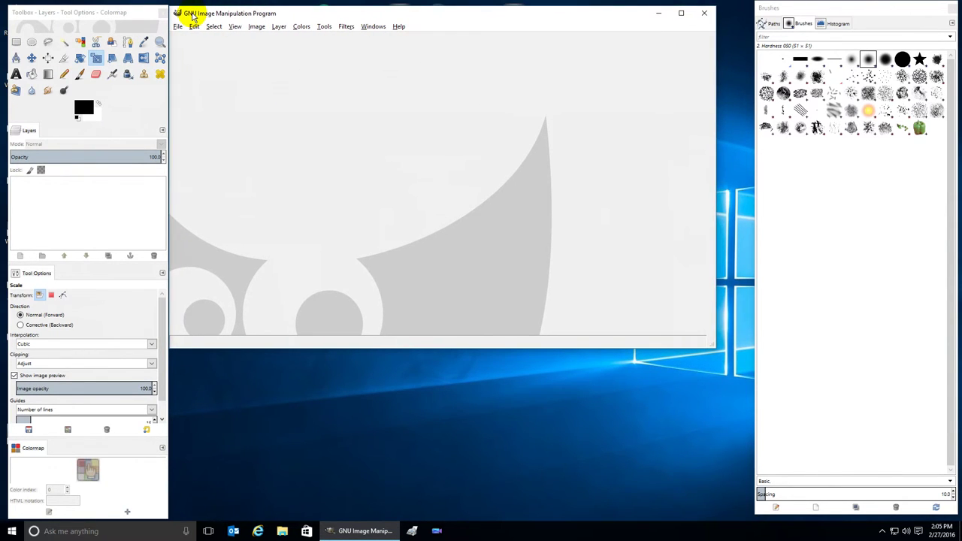
drag(224, 347, 230, 514)
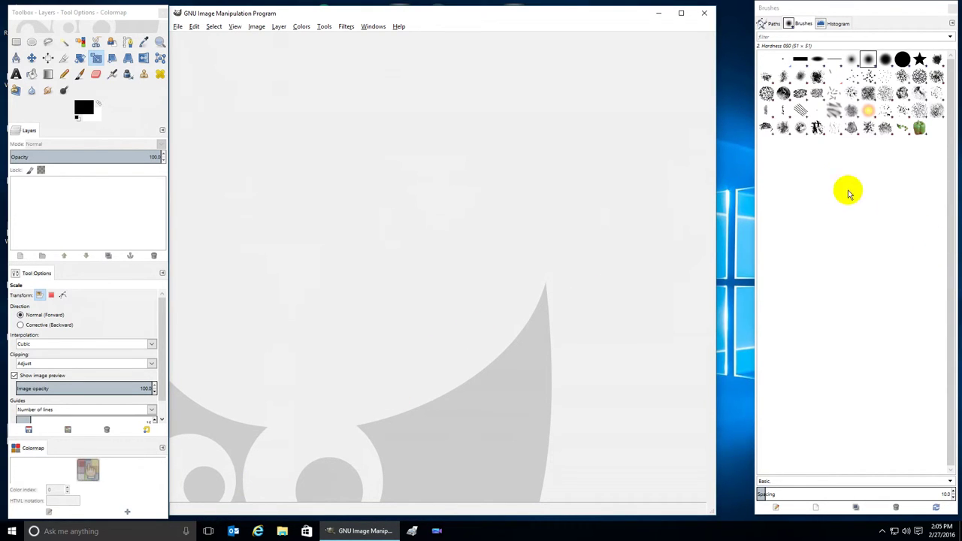
Shrink the floating Paths/Brushes/Histogram dock and widen the image window to fill the space
click(792, 275)
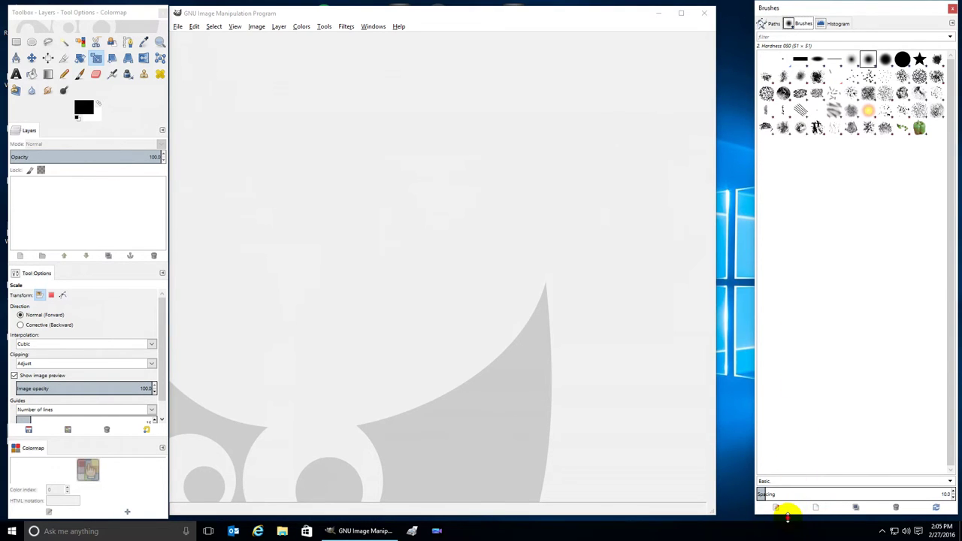
drag(787, 515, 805, 260)
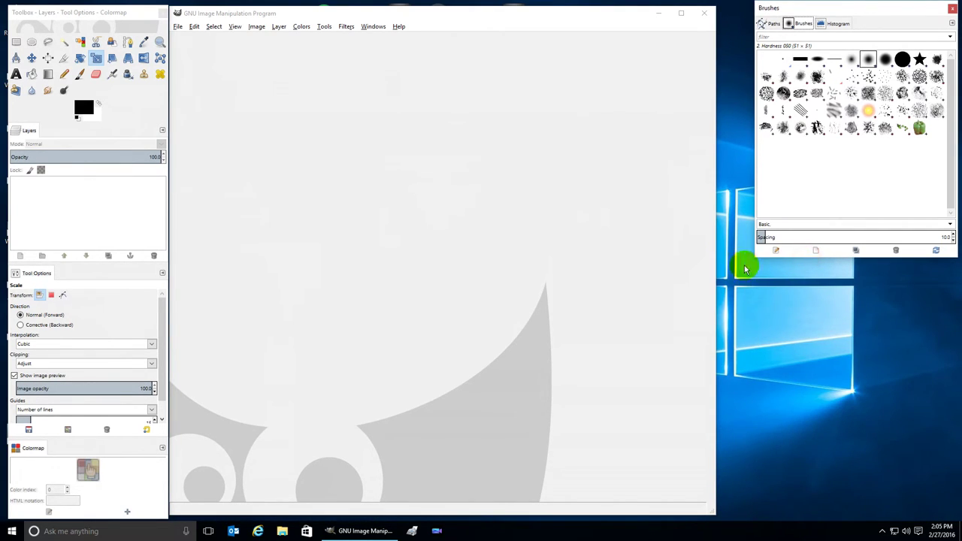
drag(714, 278, 801, 284)
mouse_move(836, 12)
mouse_down()
mouse_move(845, 30)
mouse_move(814, 45)
mouse_up()
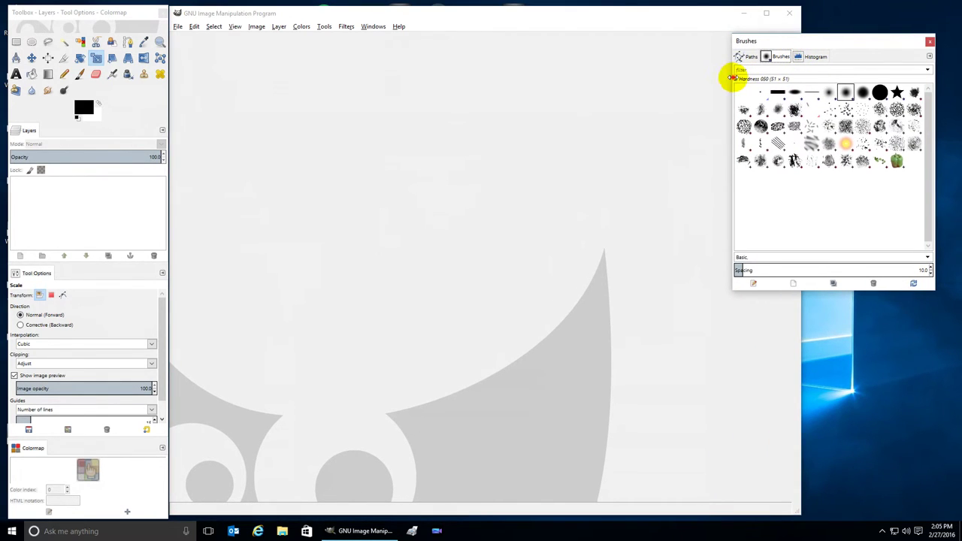
drag(732, 78, 804, 80)
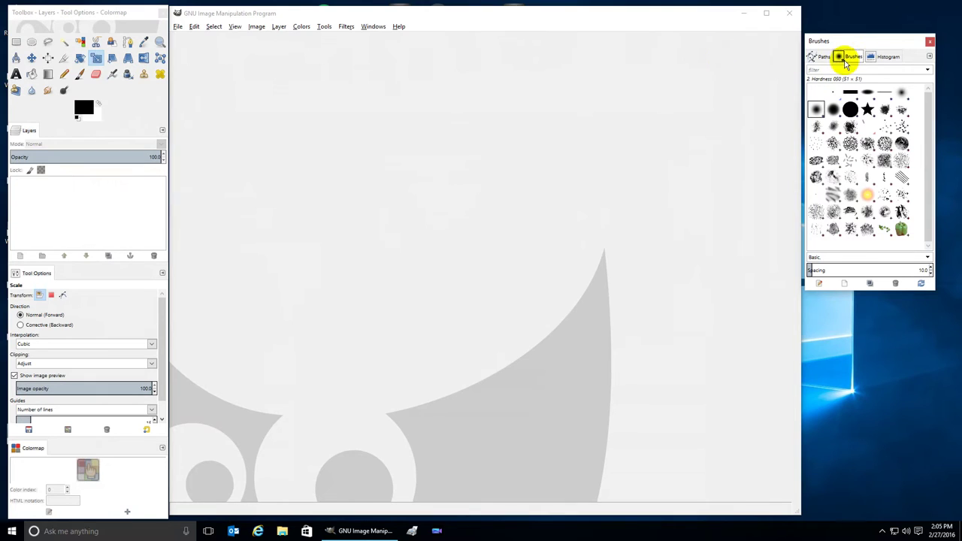
Switch GIMP to single-window mode and maximize the combined window
click(373, 28)
click(394, 104)
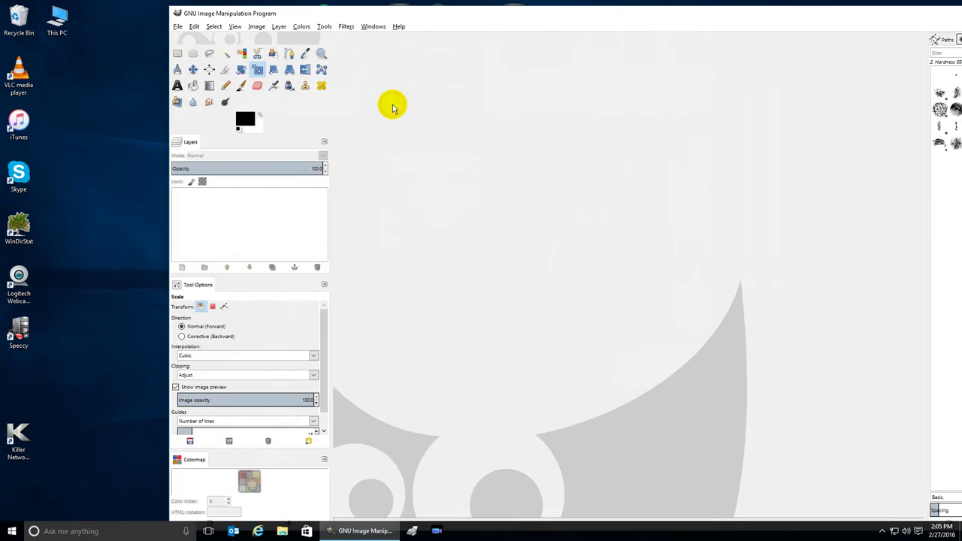
double_click(413, 10)
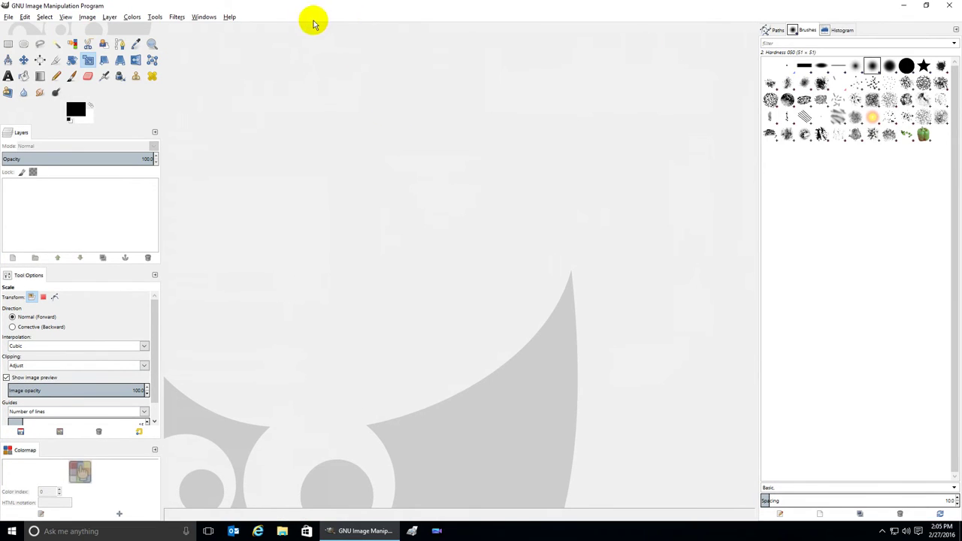
Turn single-window mode back off and move the toolbox and layers window to the right edge
click(204, 17)
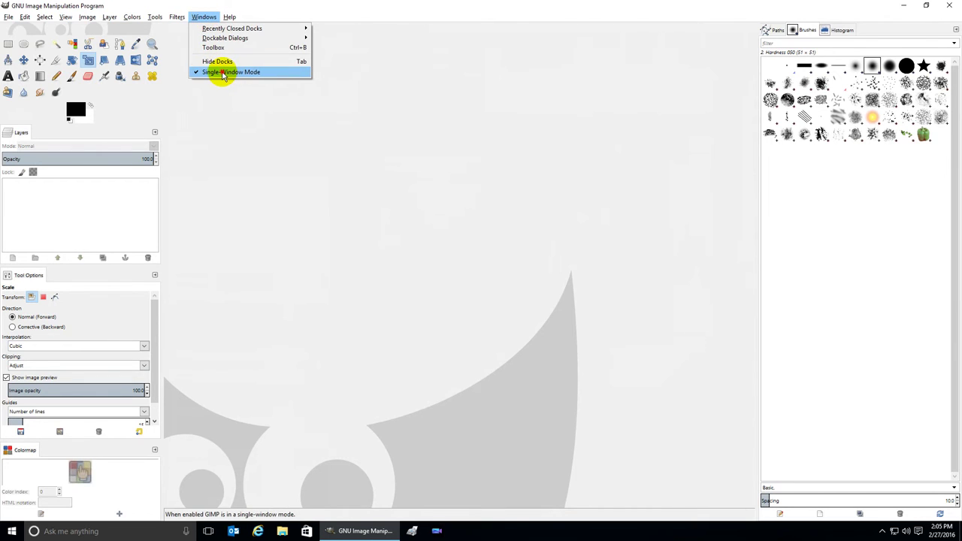
click(223, 73)
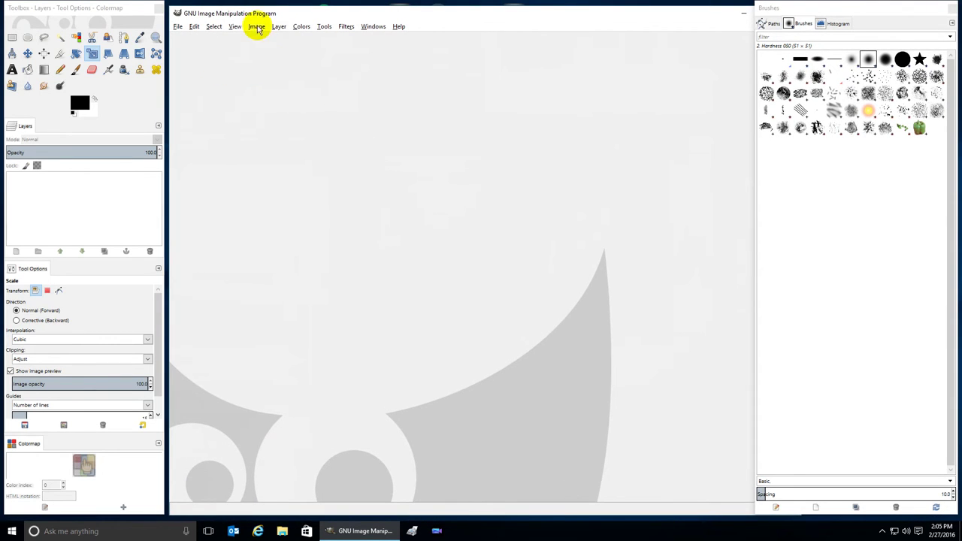
drag(100, 17, 849, 21)
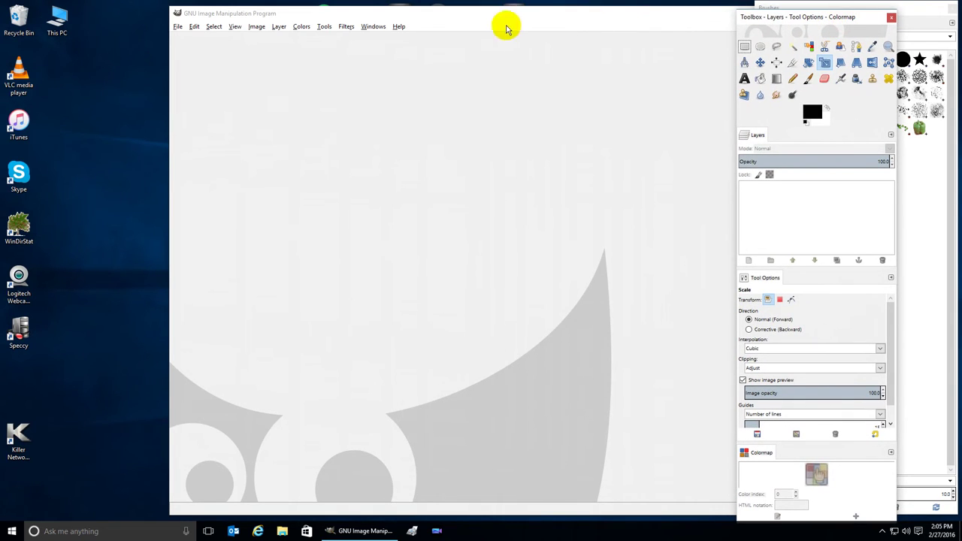
Re-enable single-window mode and make the GIMP window fill the screen
click(372, 28)
click(379, 103)
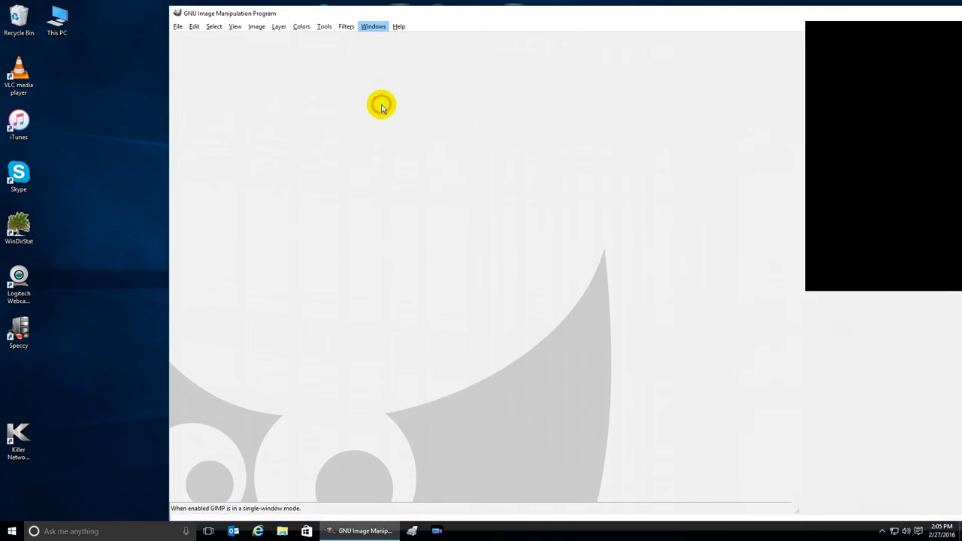
double_click(479, 15)
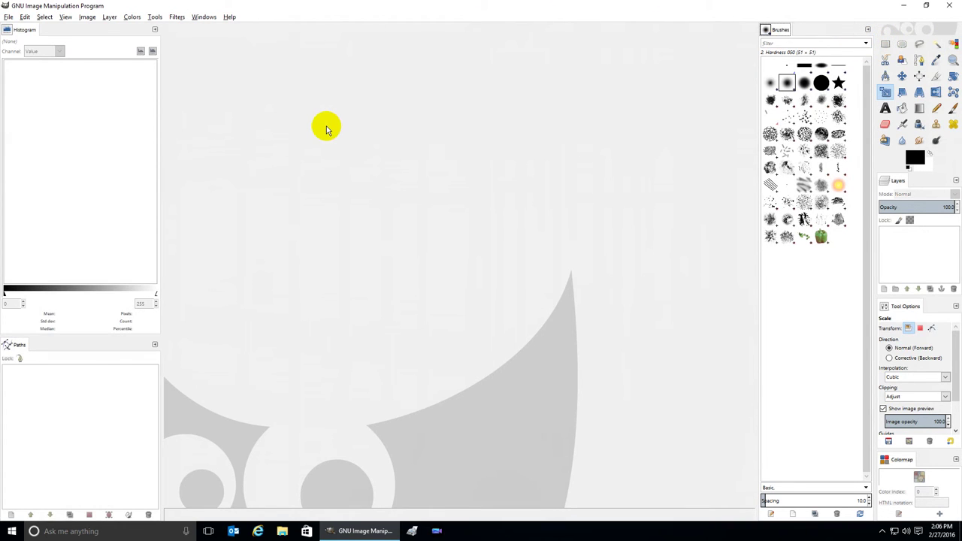
Turn off single-window mode and restore the image window smaller, moved up and left
click(204, 16)
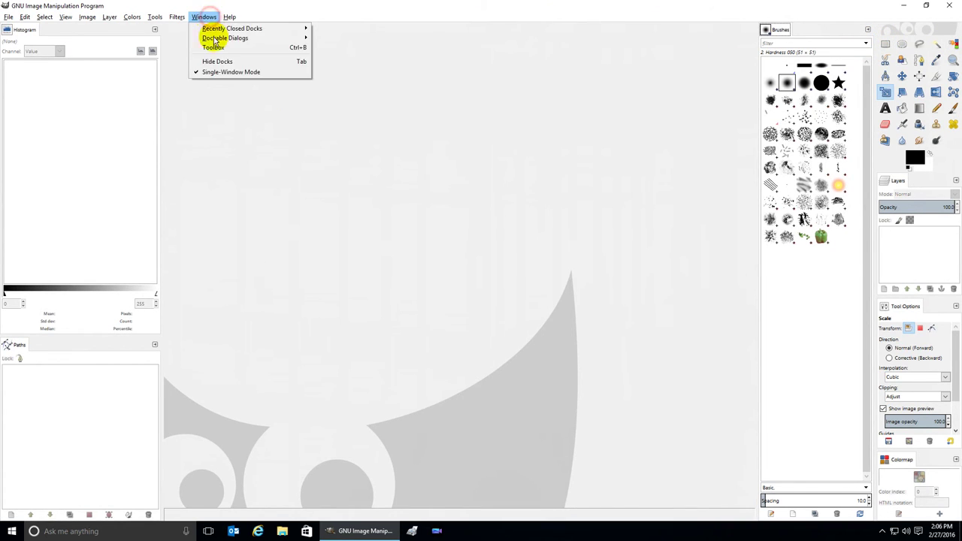
click(216, 71)
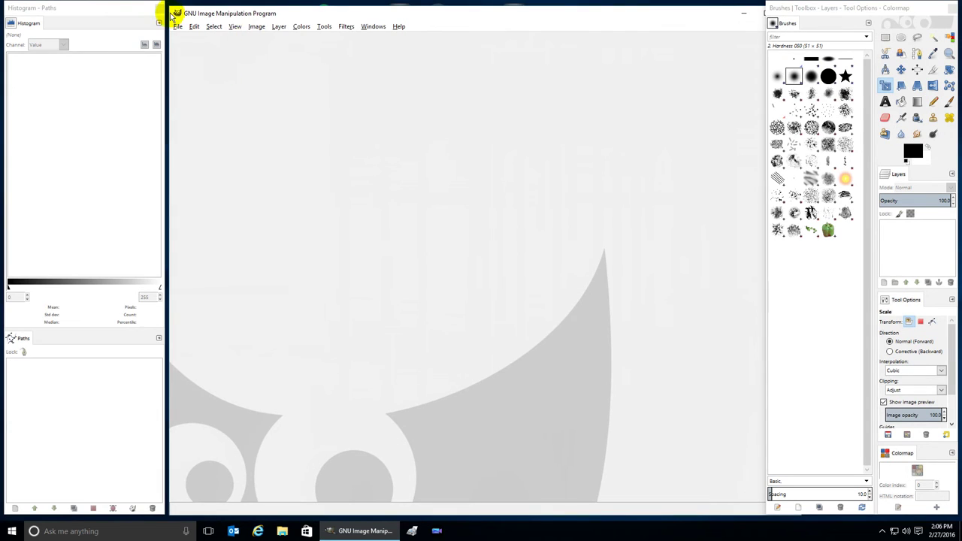
double_click(172, 15)
drag(446, 90, 345, 75)
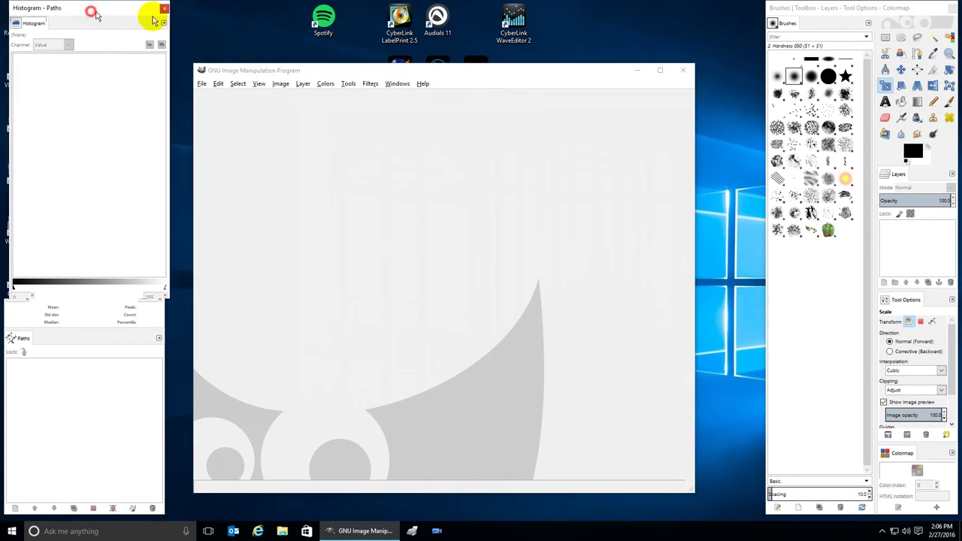
Move Histogram/Paths right and the brushes/toolbox dock left, then re-enable single-window mode
drag(103, 16, 789, 78)
mouse_move(821, 18)
mouse_down()
mouse_move(863, 7)
mouse_move(279, 5)
mouse_move(267, 38)
mouse_move(129, 24)
mouse_up()
click(398, 83)
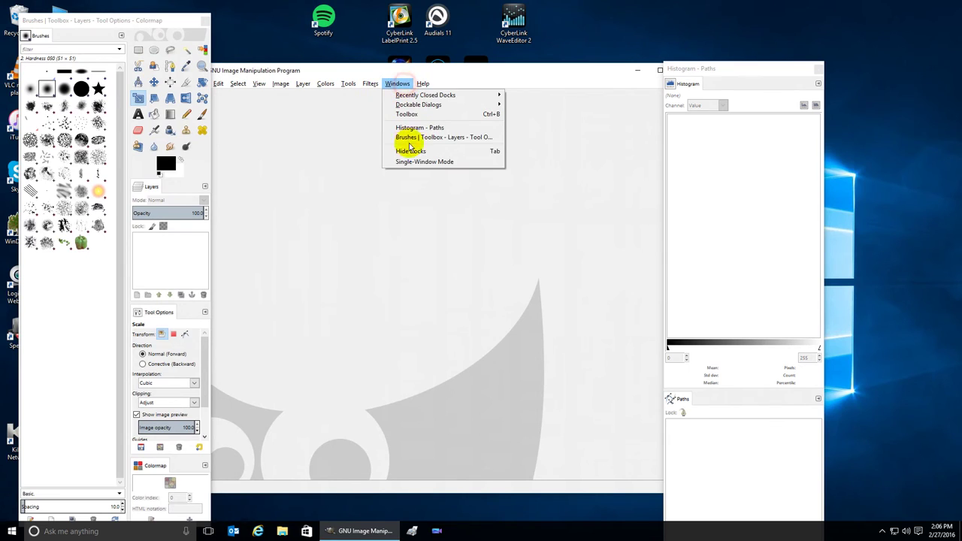
click(408, 161)
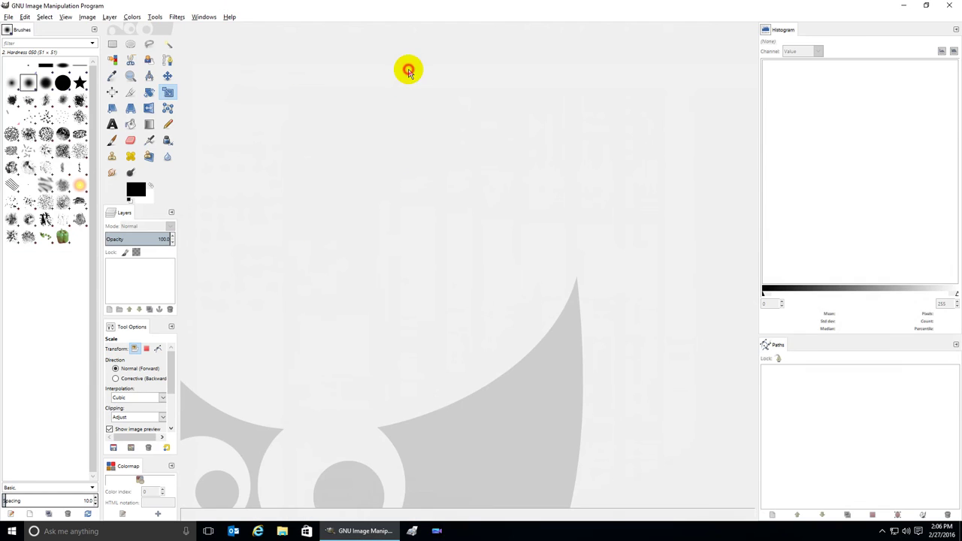
Close the Brushes, Layers and Colormap tabs on the left and drag that dock narrower
click(95, 30)
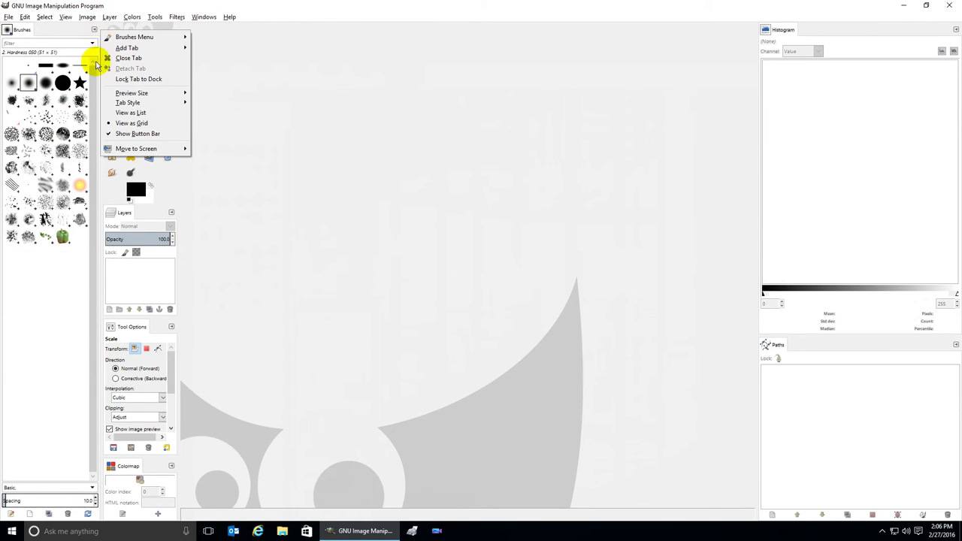
click(126, 58)
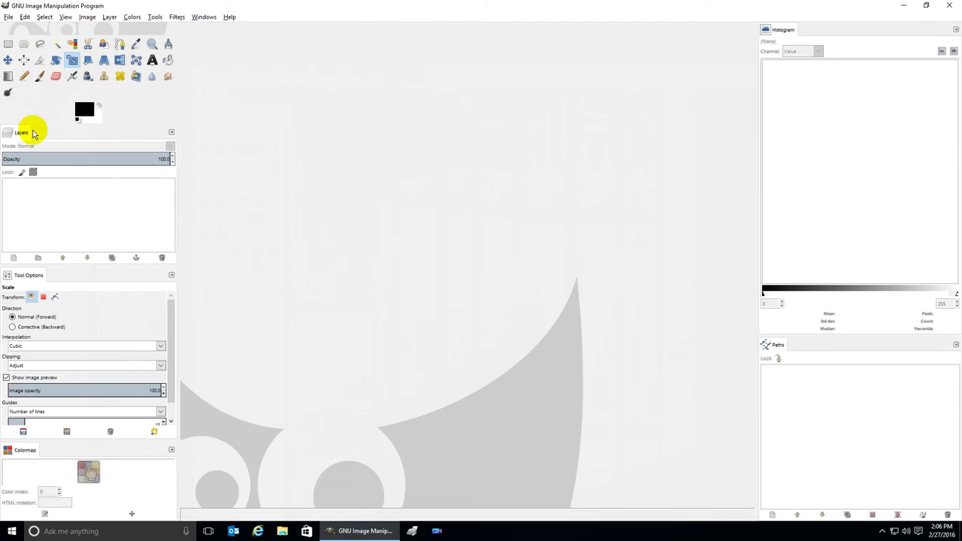
click(172, 134)
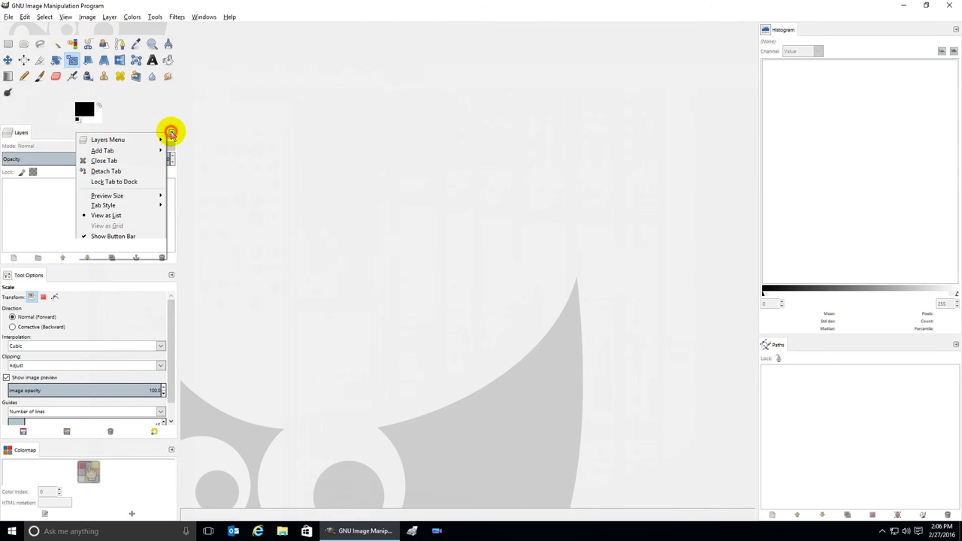
click(124, 157)
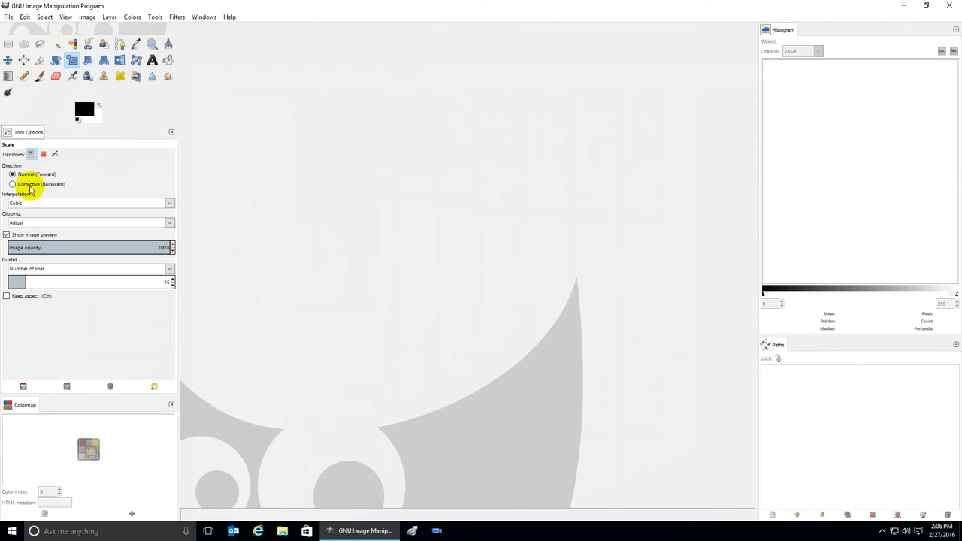
click(171, 406)
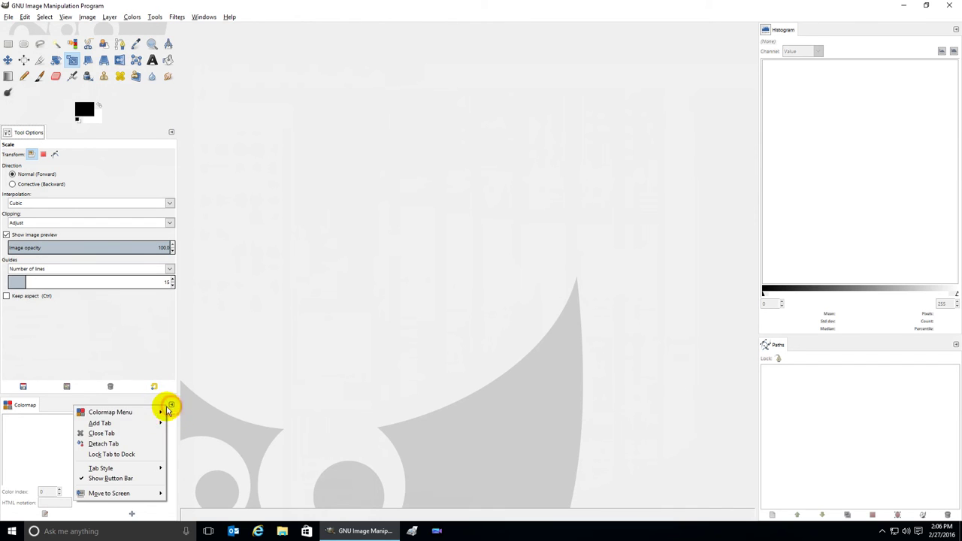
click(118, 431)
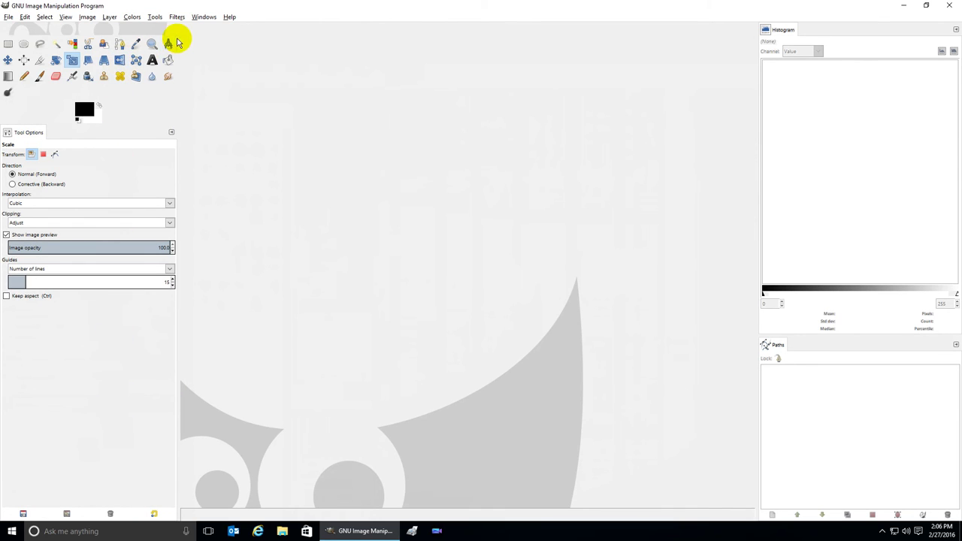
drag(178, 28, 109, 30)
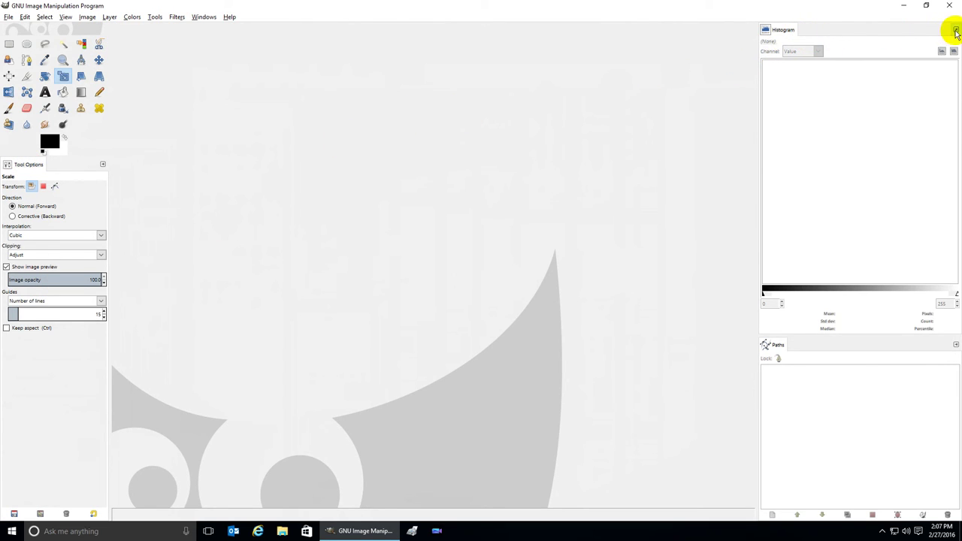
Add a Layers tab to the right dock via the Histogram tab's Add Tab menu
click(956, 31)
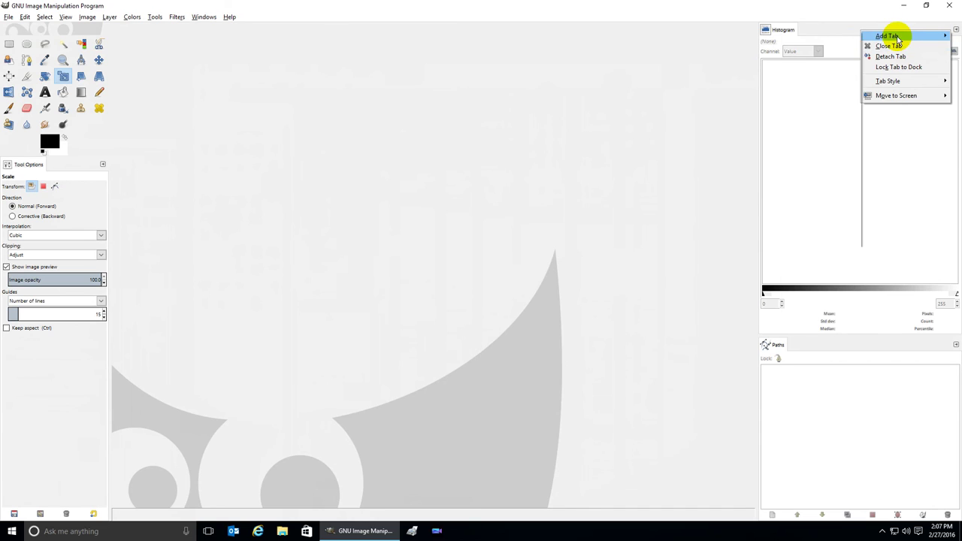
mouse_move(896, 38)
click(815, 65)
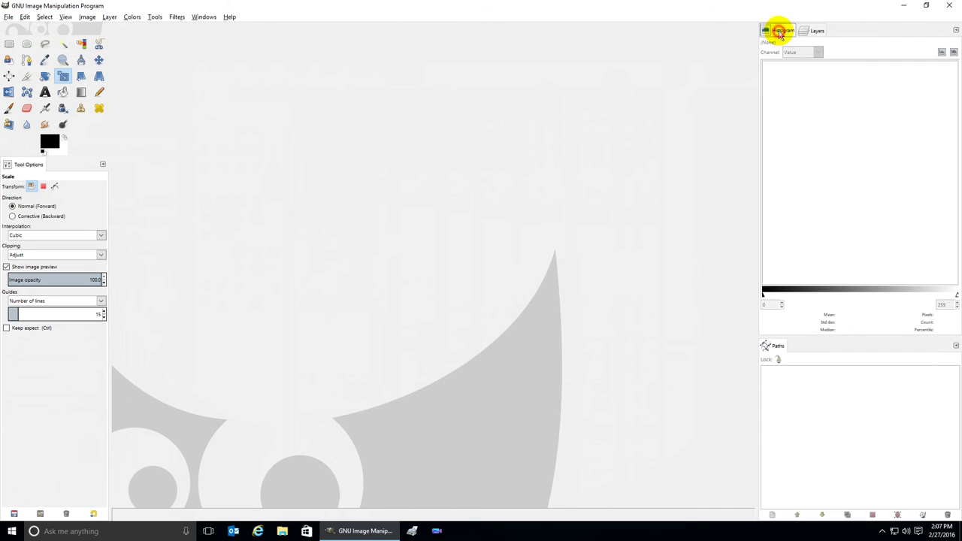
Close the Histogram and Paths tabs, leaving only Layers
click(956, 30)
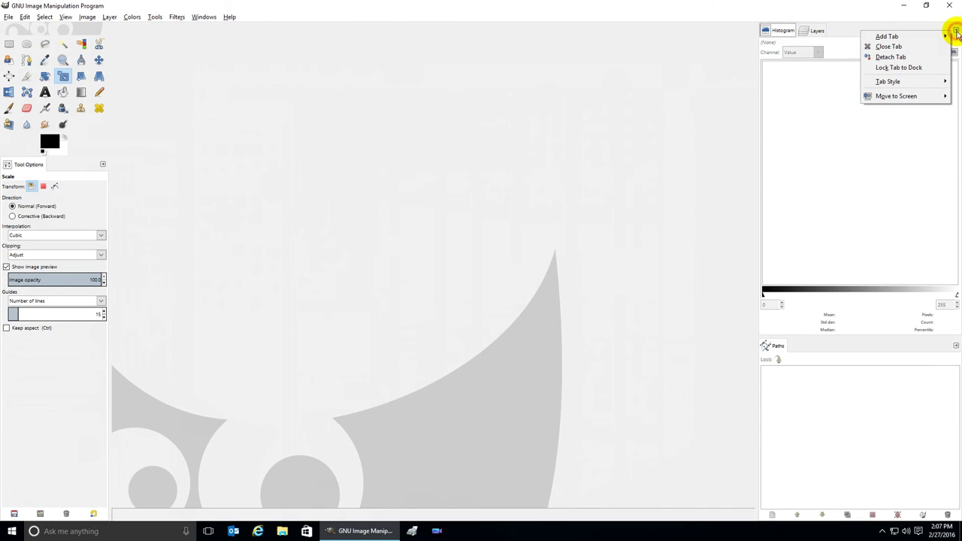
click(901, 48)
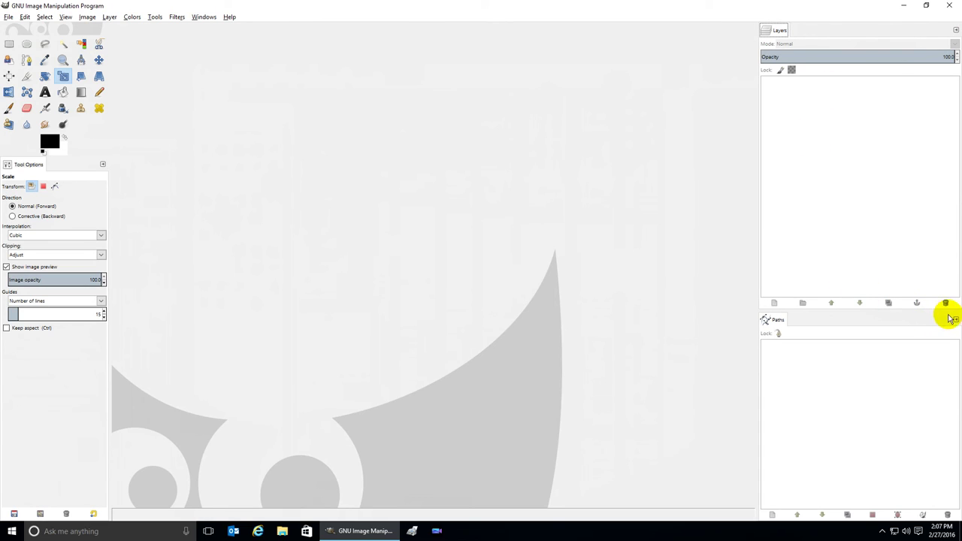
click(956, 320)
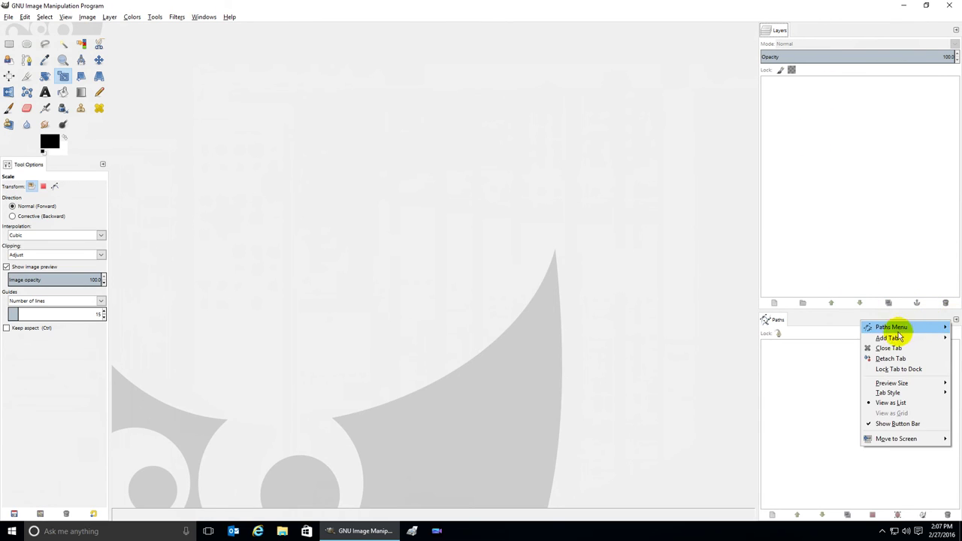
click(889, 348)
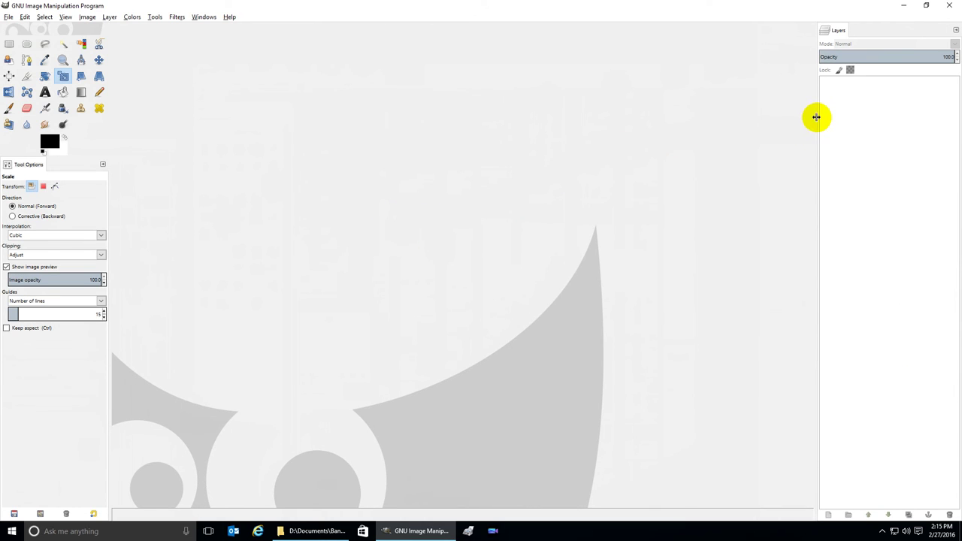
Drag the Layers dock's left edge a few pixels right to narrow it
drag(817, 117, 820, 117)
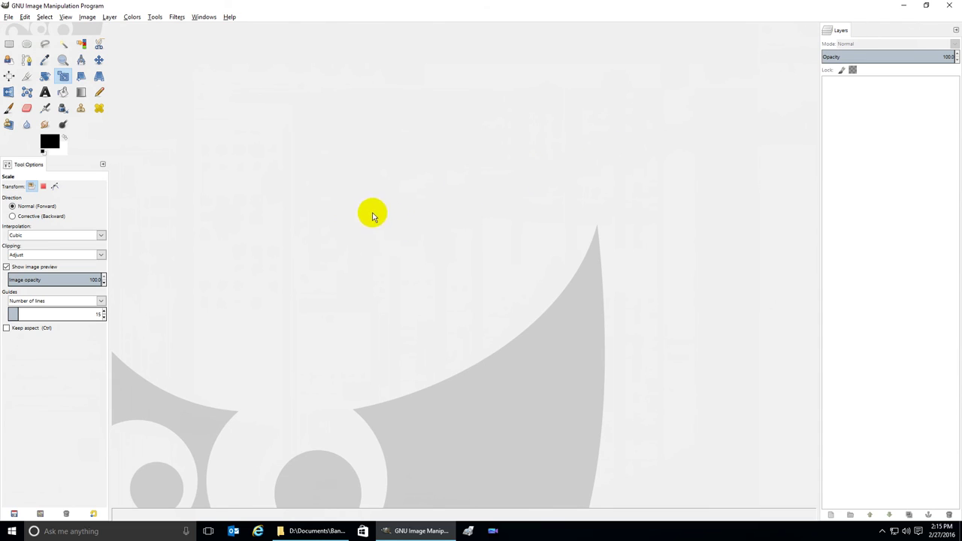